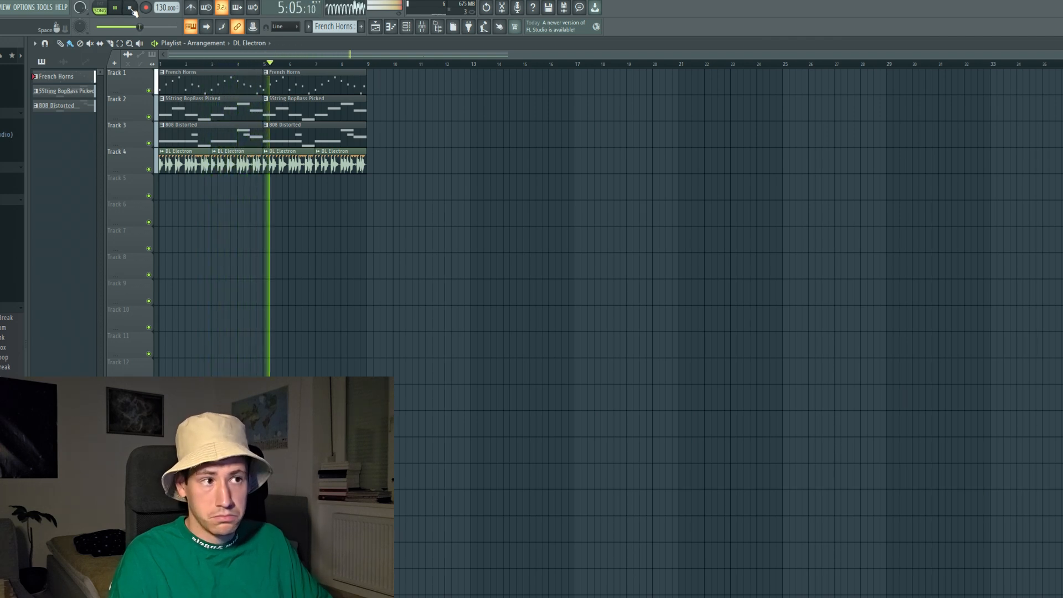
Stop playback, start a new project and add a FLEX channel with the Halo Pad preset.
{"action": "left_click", "coordinate": [130, 8]}
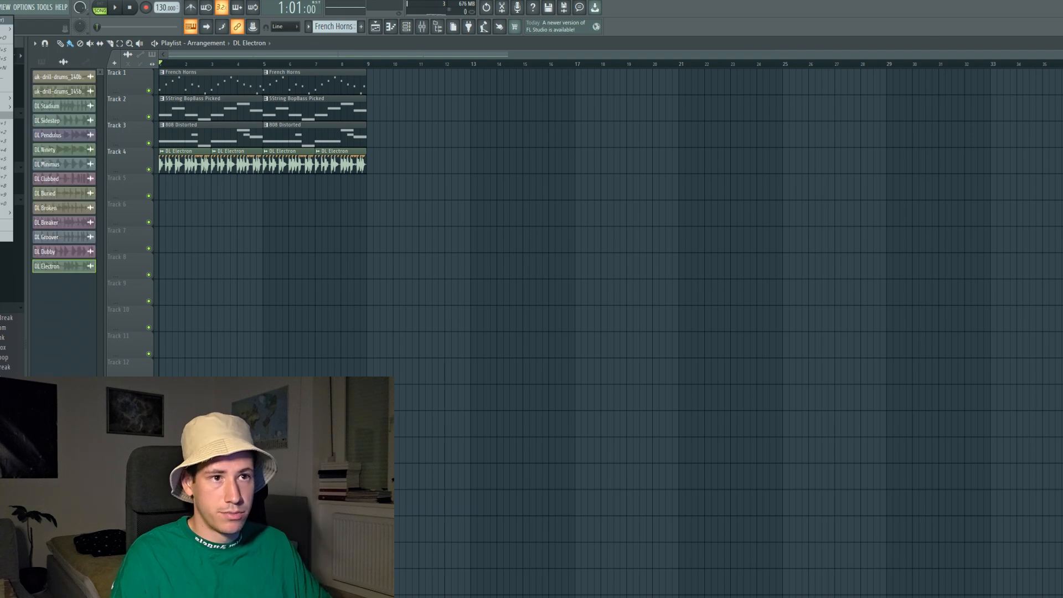
{"action": "left_click", "coordinate": [3, 20]}
{"action": "left_click", "coordinate": [555, 355]}
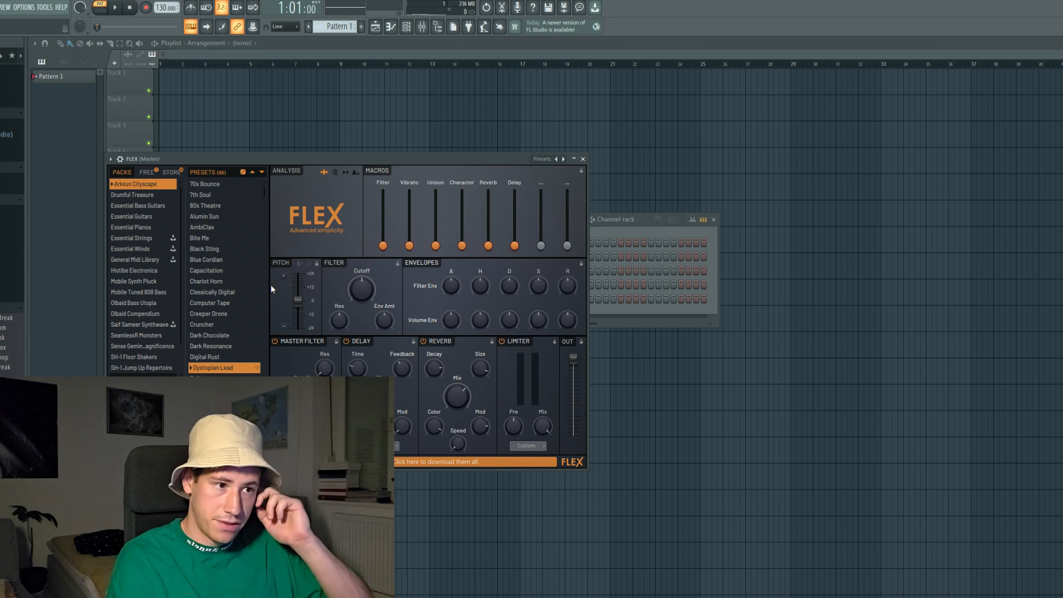
{"action": "left_click", "coordinate": [145, 379]}
{"action": "left_click", "coordinate": [205, 226]}
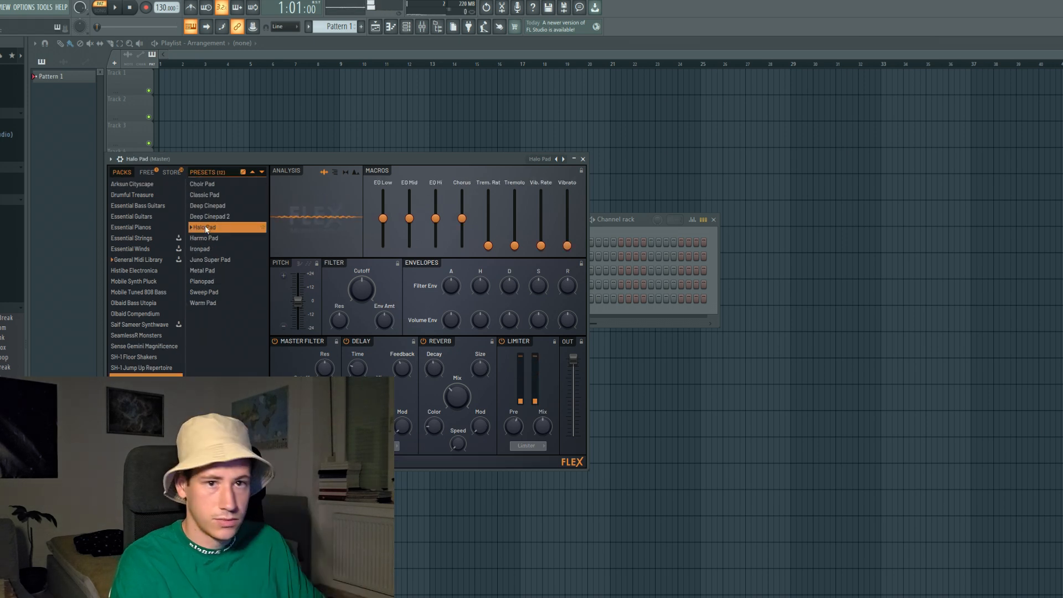
{"action": "left_click", "coordinate": [584, 160]}
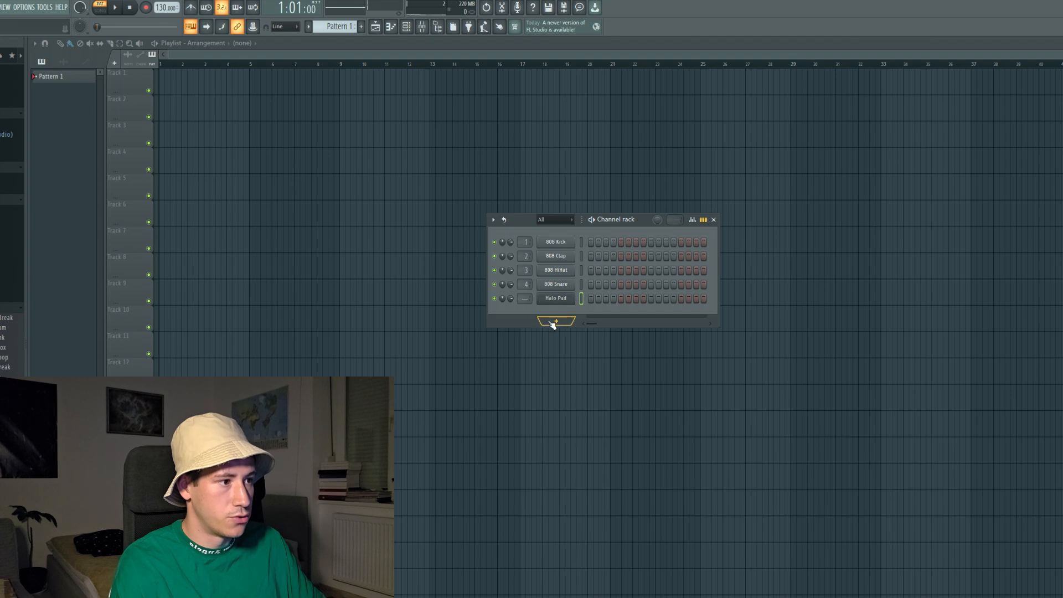
Add a second FLEX channel, search its presets for "dark", try Piano Dark and load Darknight.
{"action": "left_click", "coordinate": [552, 322]}
{"action": "left_click", "coordinate": [573, 422]}
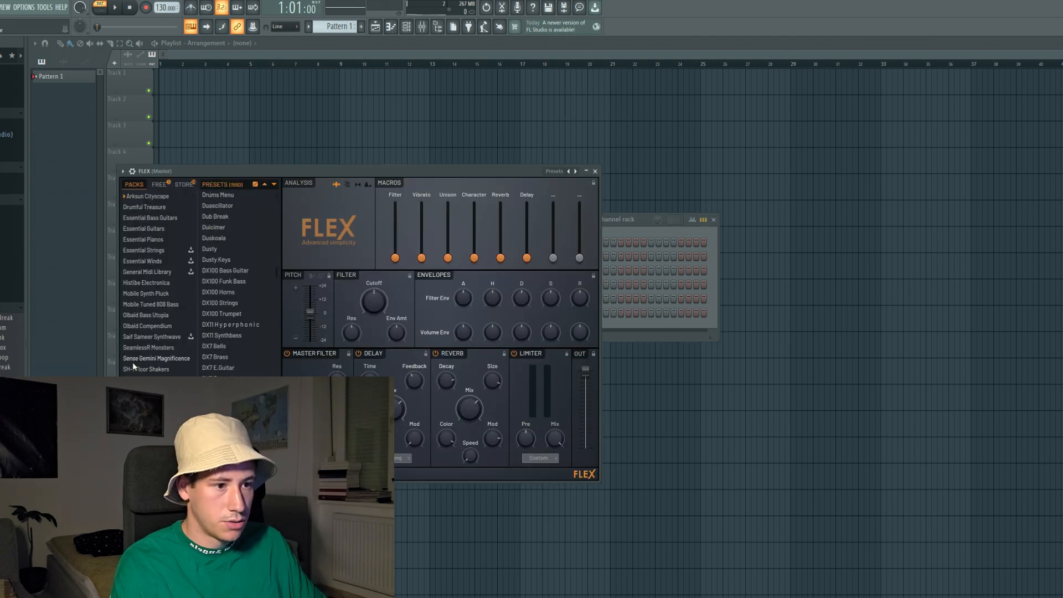
{"action": "scroll", "coordinate": [238, 282], "scroll_direction": "down", "scroll_amount": 5}
{"action": "type", "text": "dark"}
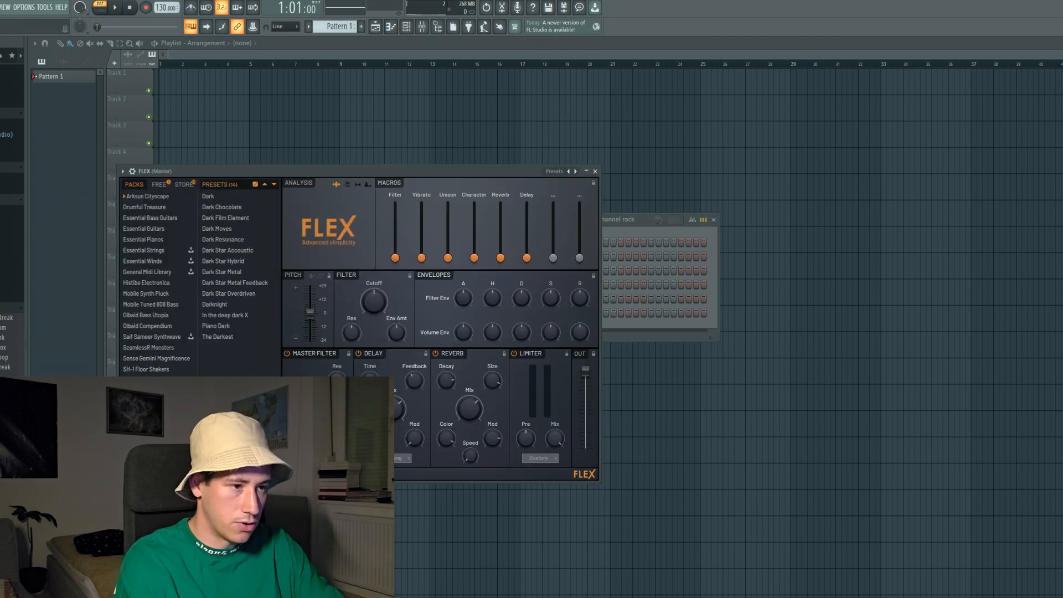
{"action": "left_click", "coordinate": [217, 326]}
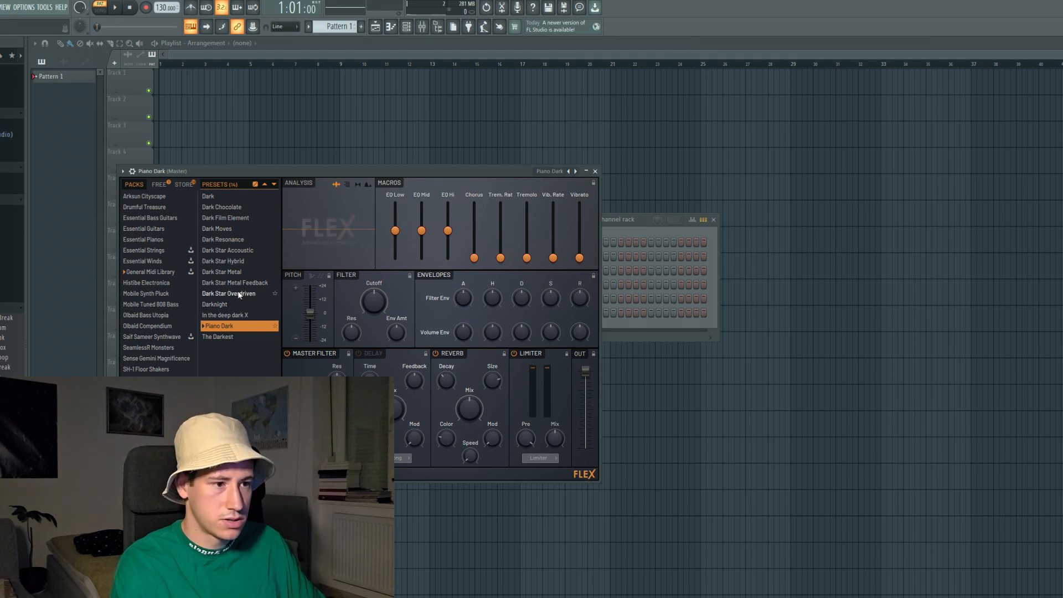
{"action": "left_click", "coordinate": [225, 304]}
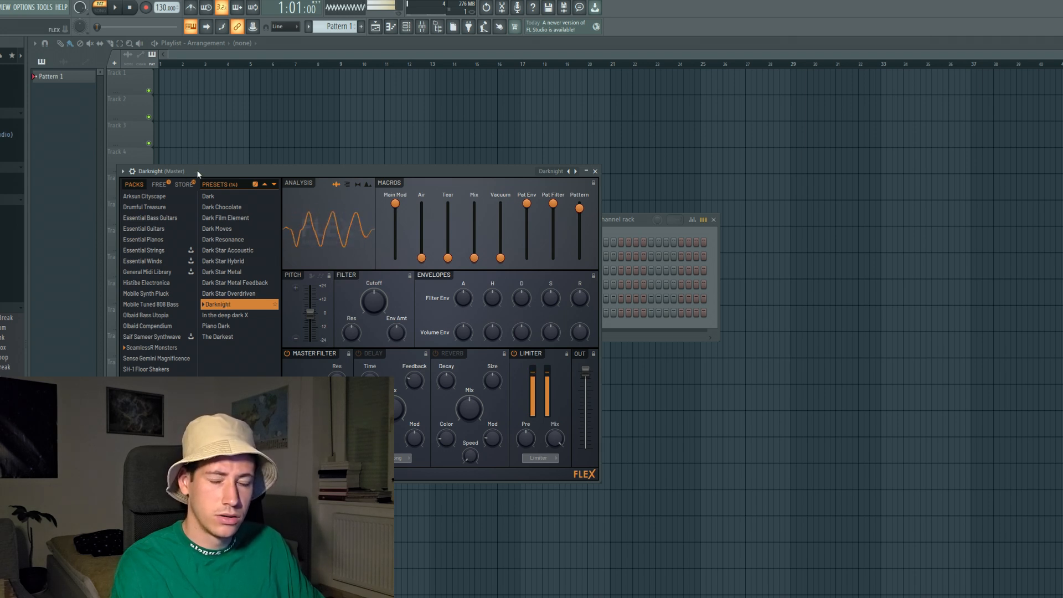
{"action": "left_click", "coordinate": [594, 171]}
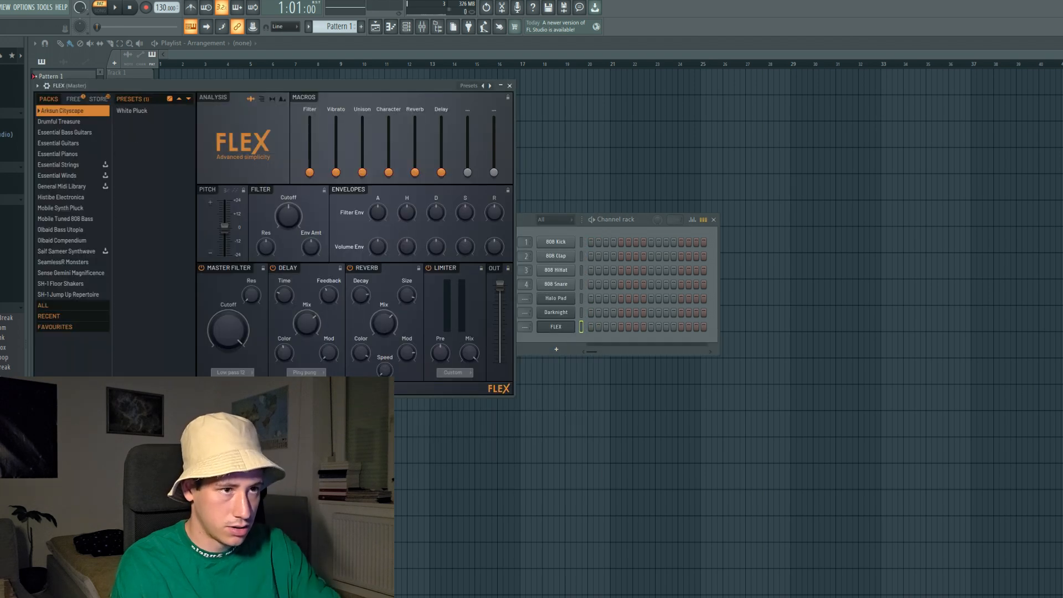
In the third FLEX channel, browse the pluck presets across all packs and load Synpluck Plectrum.
{"action": "left_click", "coordinate": [63, 306]}
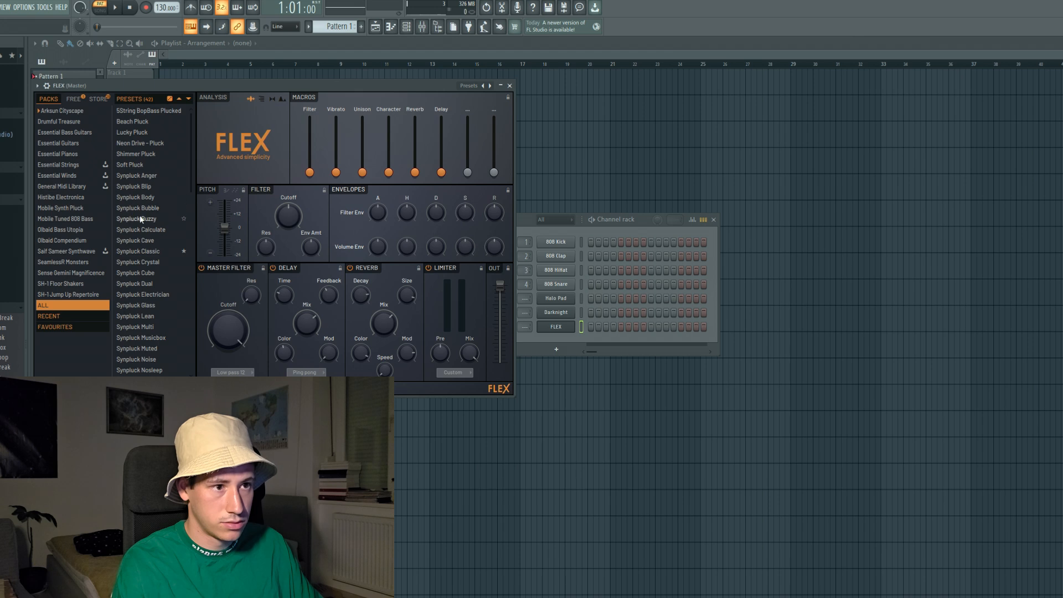
{"action": "left_click", "coordinate": [147, 176]}
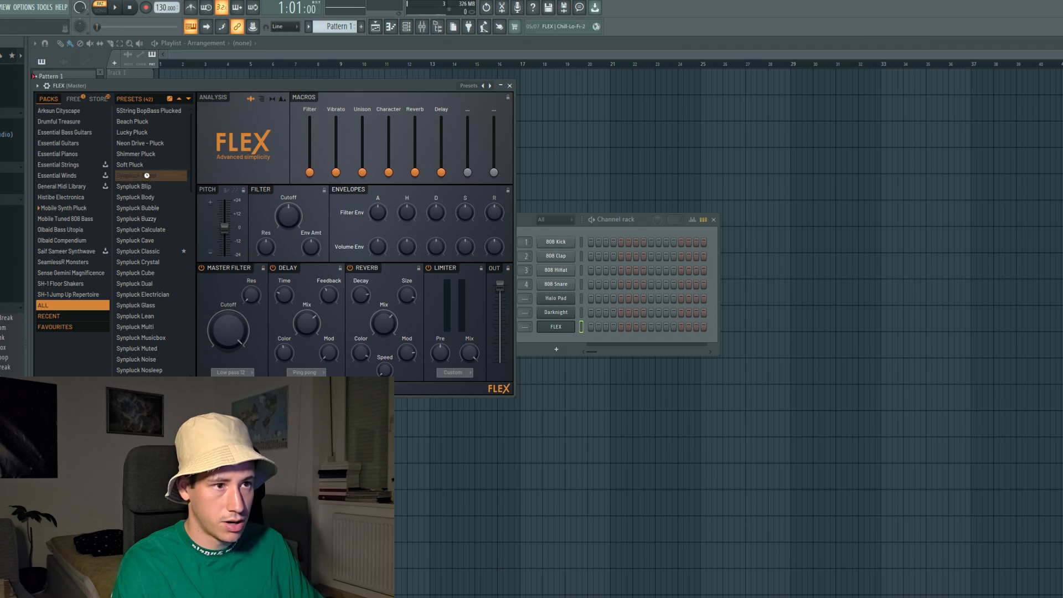
{"action": "left_click", "coordinate": [145, 186]}
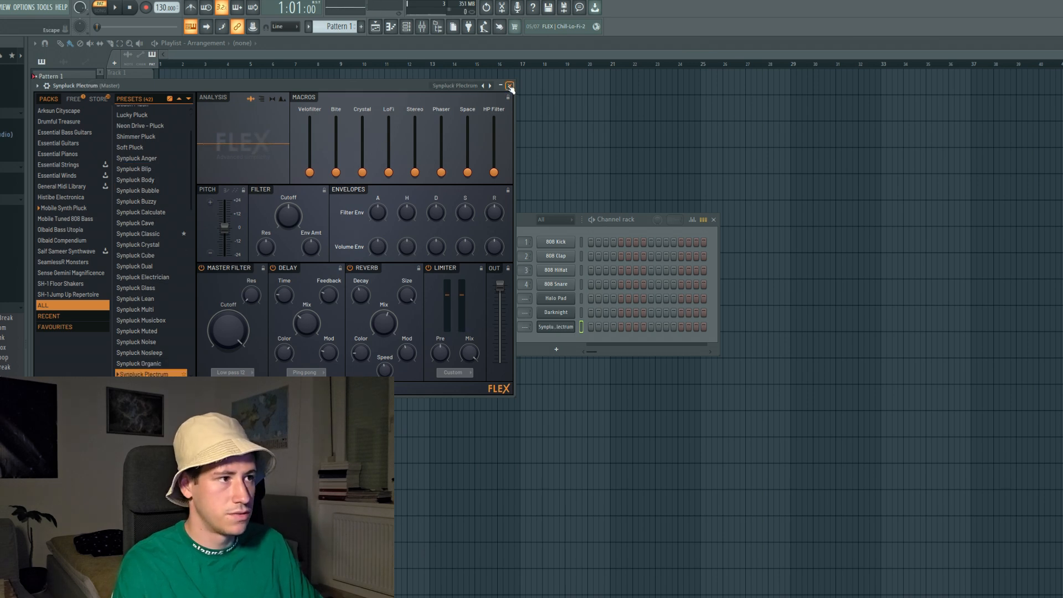
{"action": "left_click", "coordinate": [510, 87]}
Add a fourth FLEX channel and load 808 Squished from the Mobile Tuned 808 Bass pack.
{"action": "left_click", "coordinate": [556, 349]}
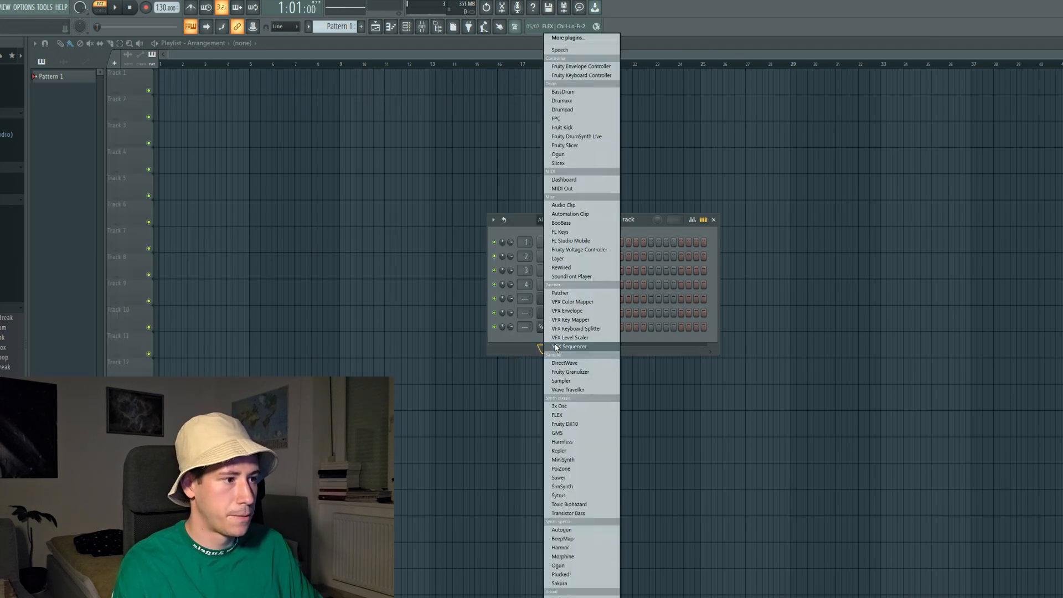
{"action": "left_click", "coordinate": [568, 414]}
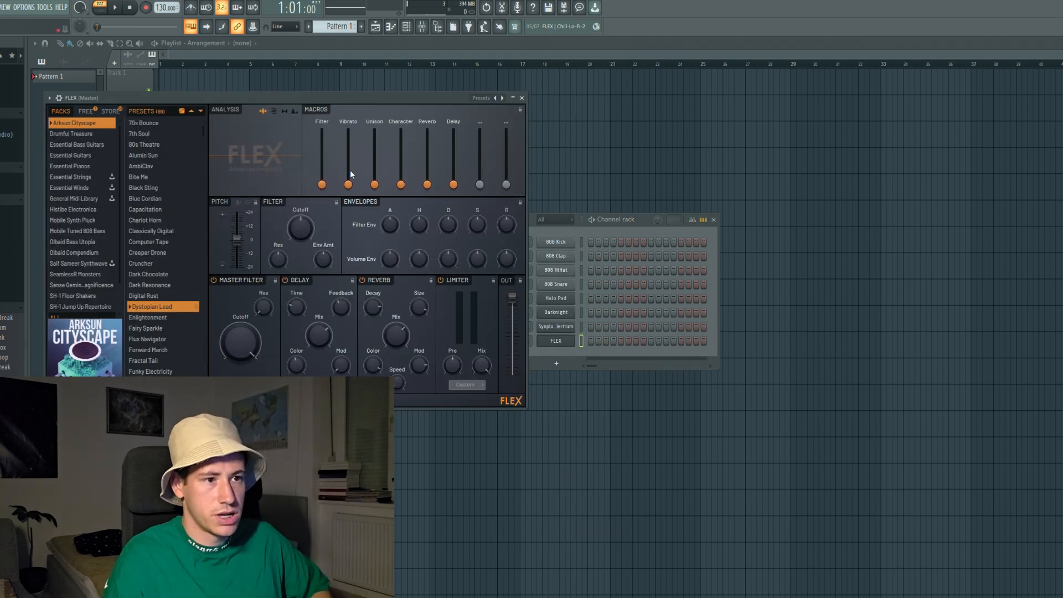
{"action": "scroll", "coordinate": [54, 207], "scroll_direction": "down", "scroll_amount": 2}
{"action": "left_click", "coordinate": [55, 204]}
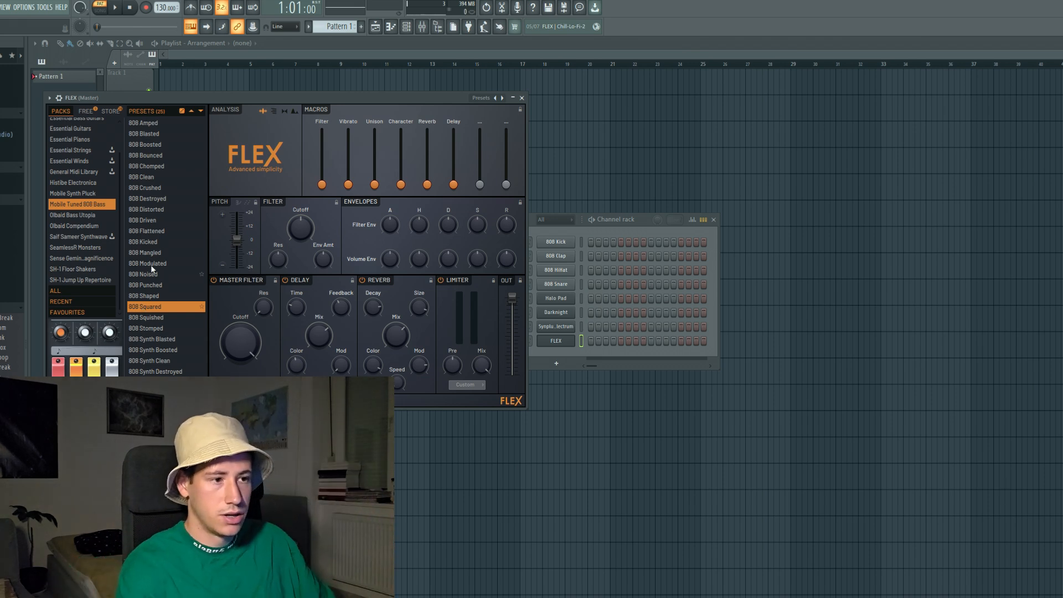
{"action": "left_click", "coordinate": [151, 198]}
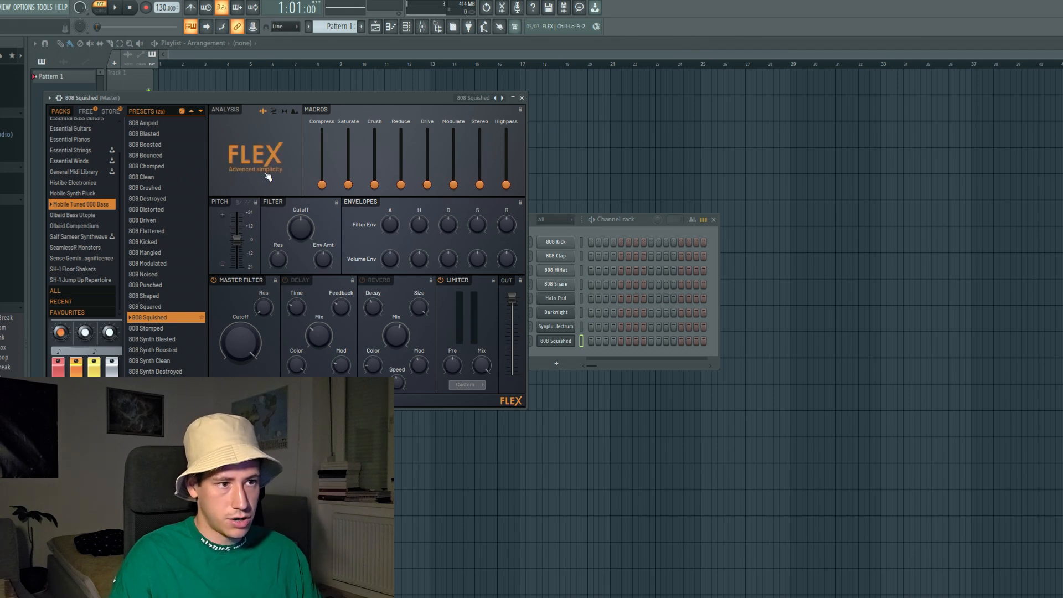
{"action": "left_click", "coordinate": [522, 98]}
Open the Halo Pad channel's piano roll, audition low keys and place a one-bar A#2 note in bar 1.
{"action": "right_click", "coordinate": [573, 296]}
{"action": "left_click", "coordinate": [598, 297]}
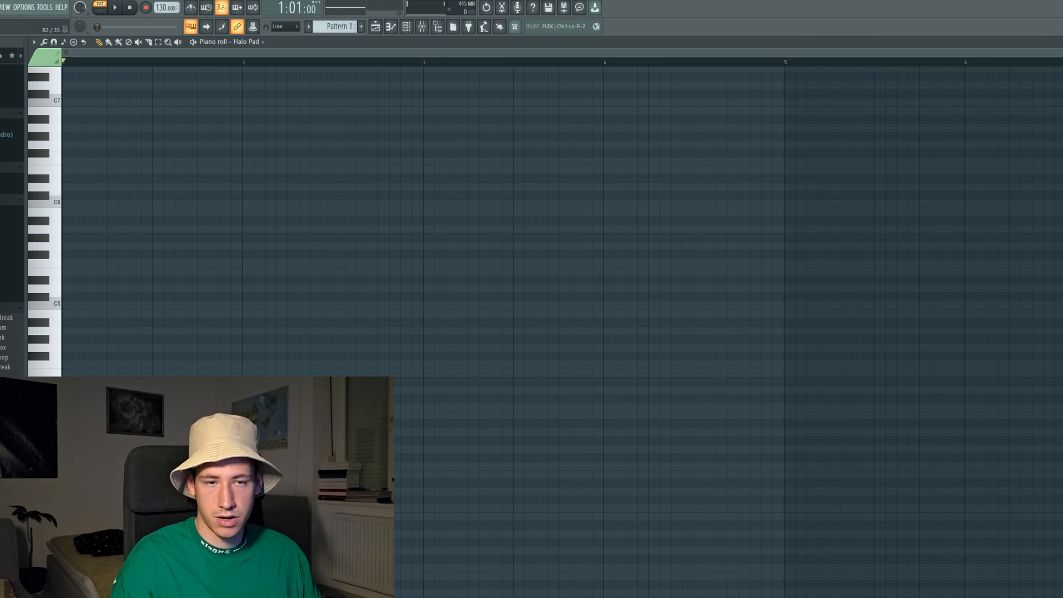
{"action": "left_click", "coordinate": [61, 508]}
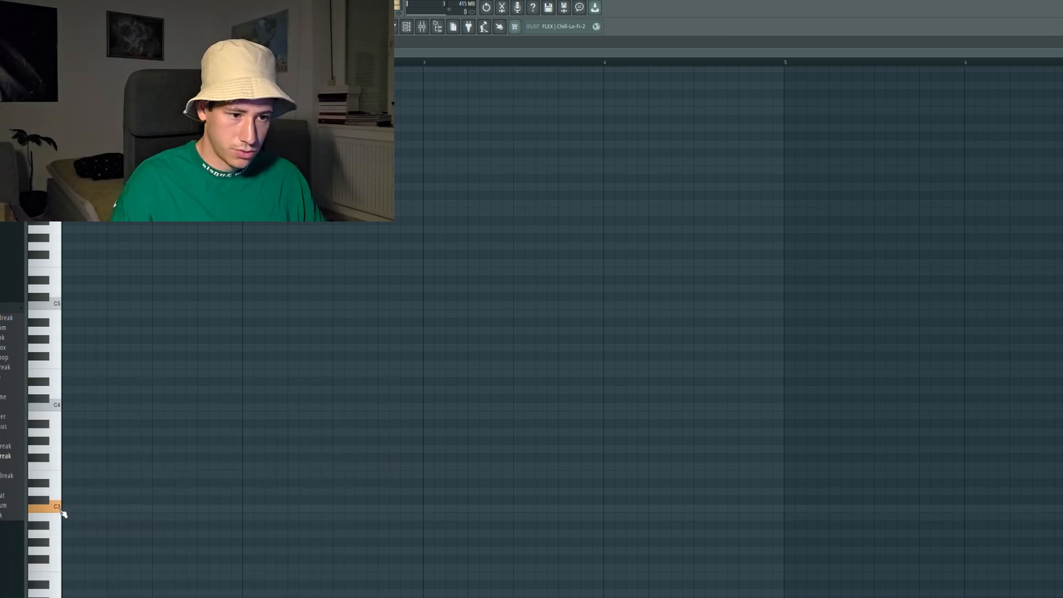
{"action": "left_click", "coordinate": [62, 510]}
{"action": "left_click", "coordinate": [64, 519]}
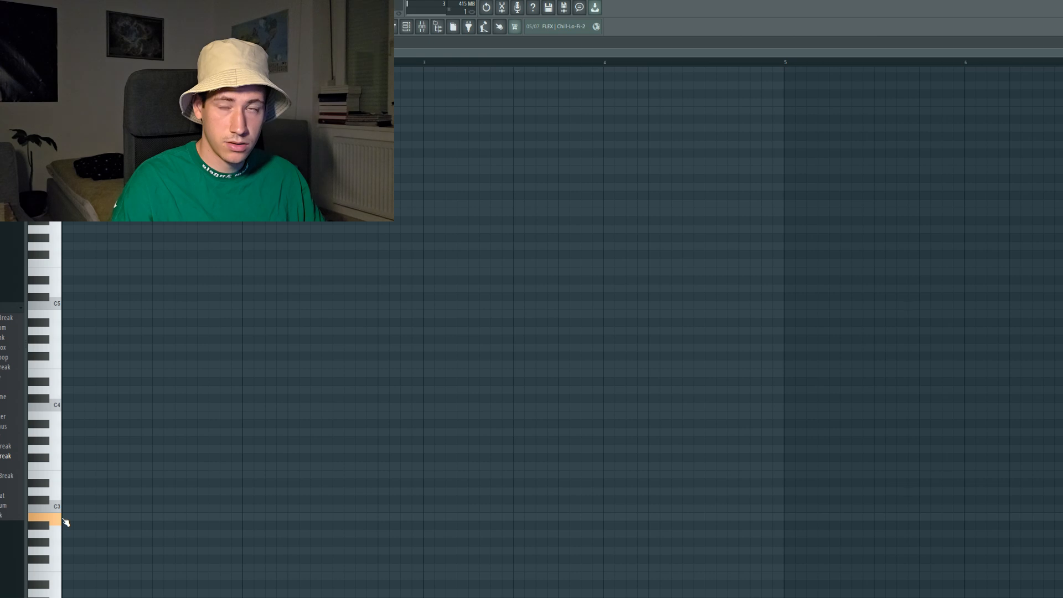
{"action": "left_click", "coordinate": [47, 526]}
{"action": "left_click", "coordinate": [221, 523]}
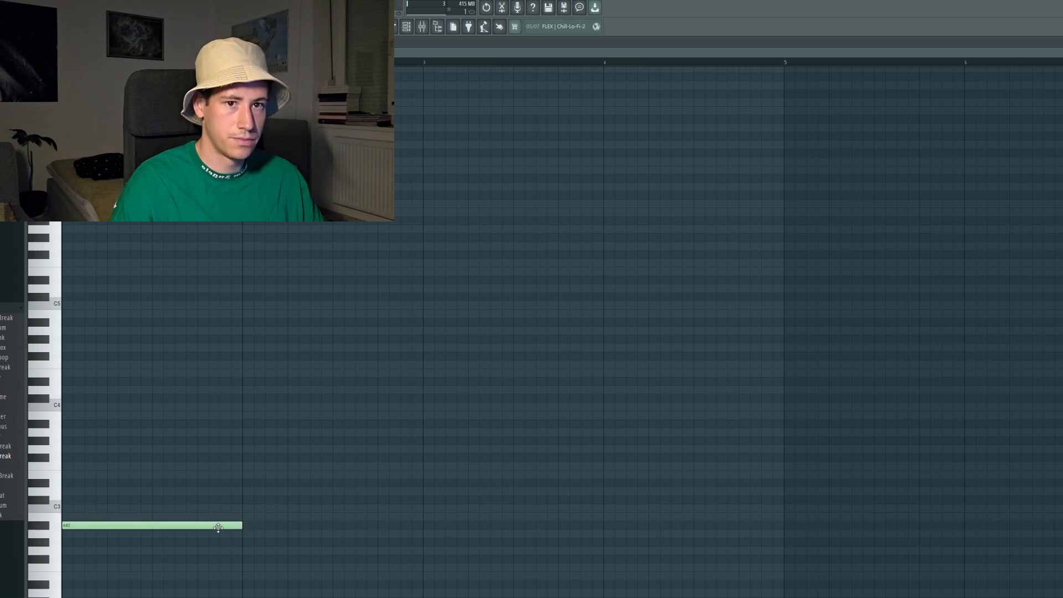
{"action": "left_click", "coordinate": [239, 525]}
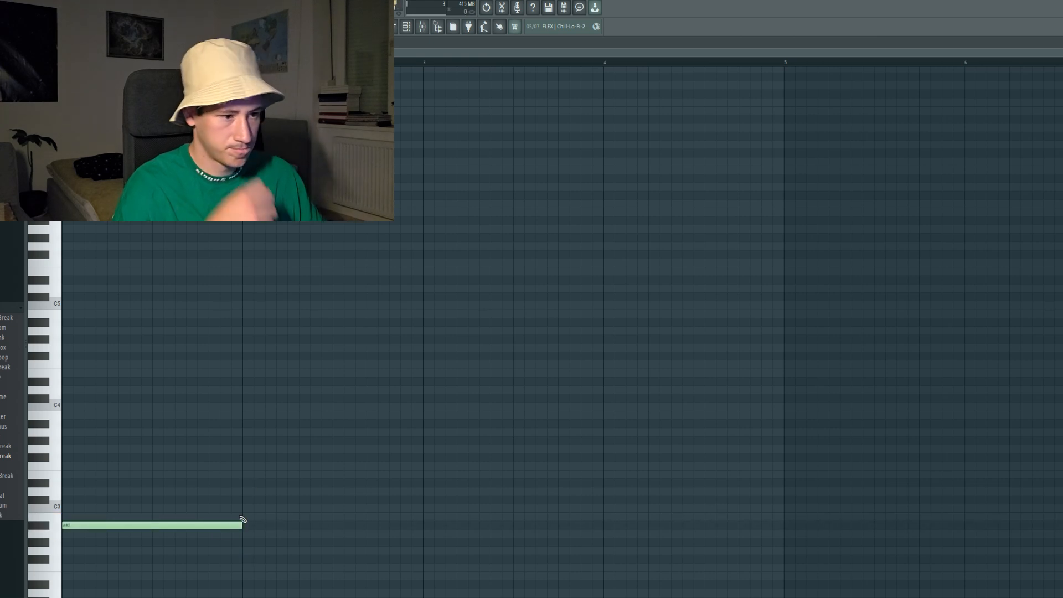
{"action": "left_click", "coordinate": [257, 491]}
{"action": "left_click_drag", "start_coordinate": [258, 490], "coordinate": [243, 463]}
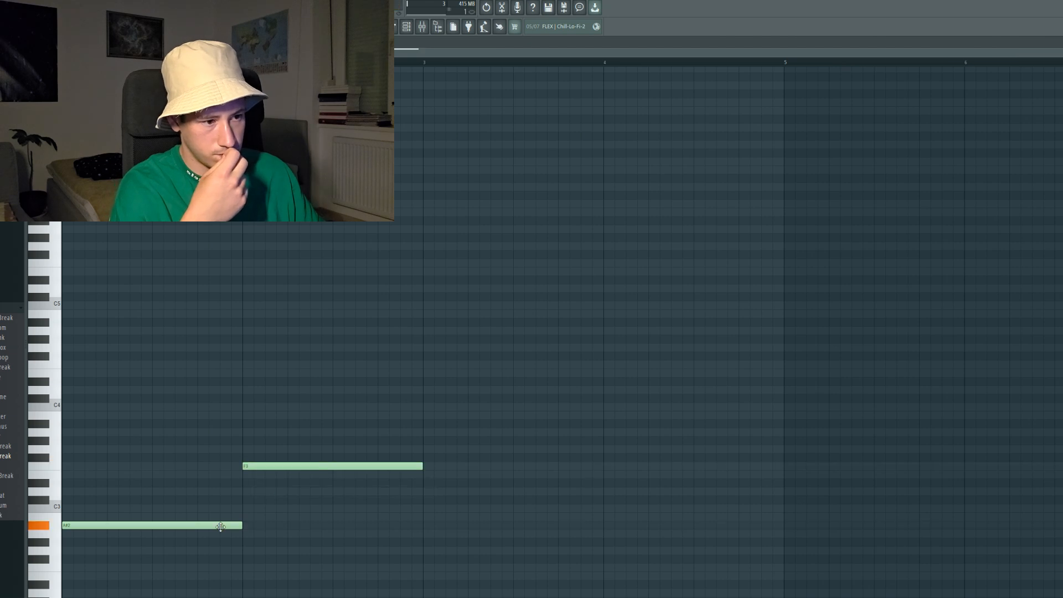
{"action": "right_click", "coordinate": [252, 466]}
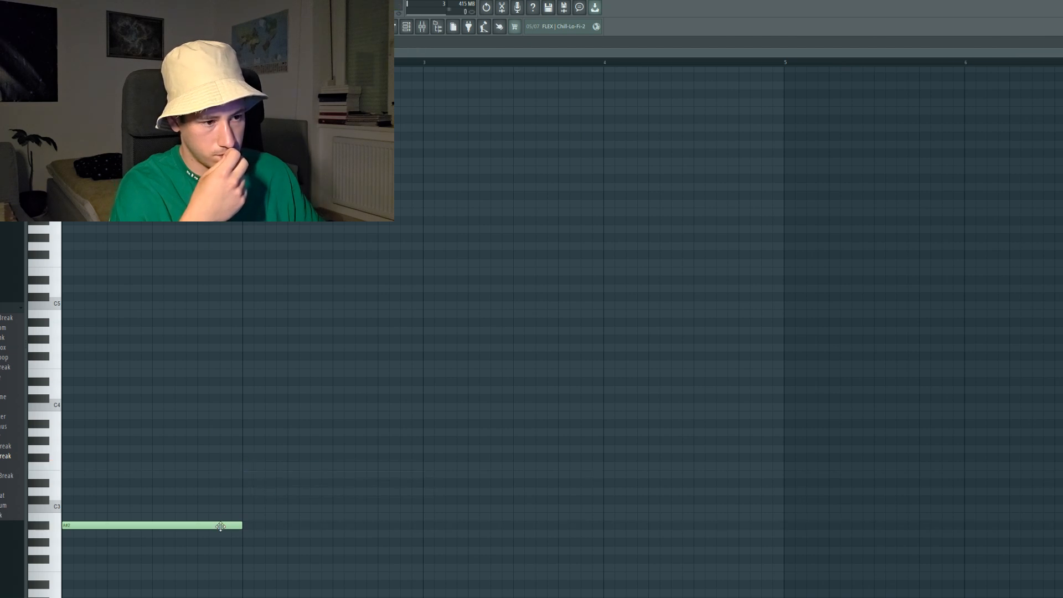
{"action": "left_click", "coordinate": [243, 490]}
{"action": "right_click", "coordinate": [248, 490]}
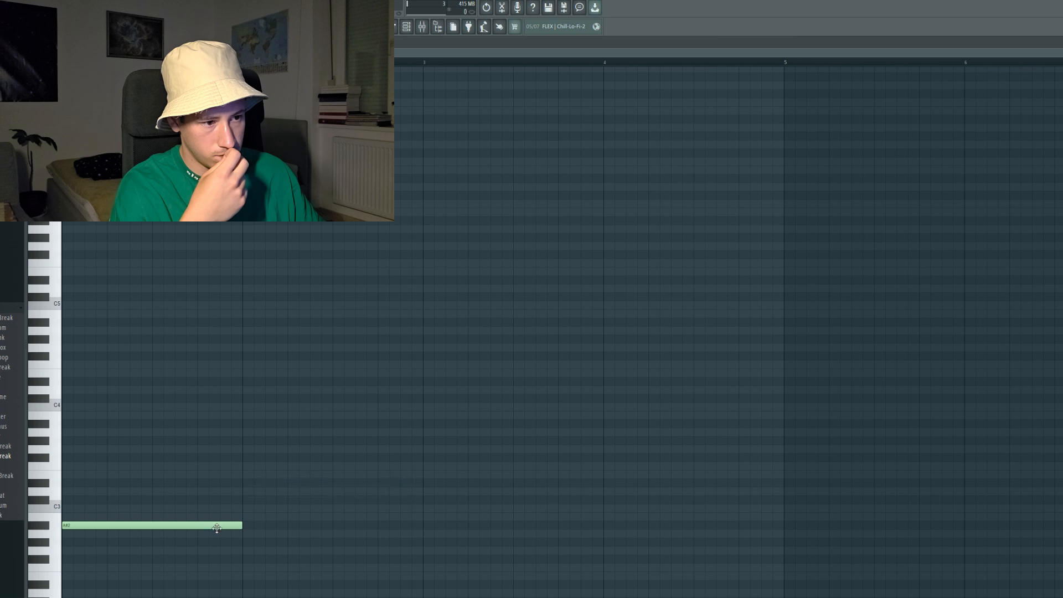
{"action": "left_click", "coordinate": [243, 483]}
{"action": "right_click", "coordinate": [243, 483]}
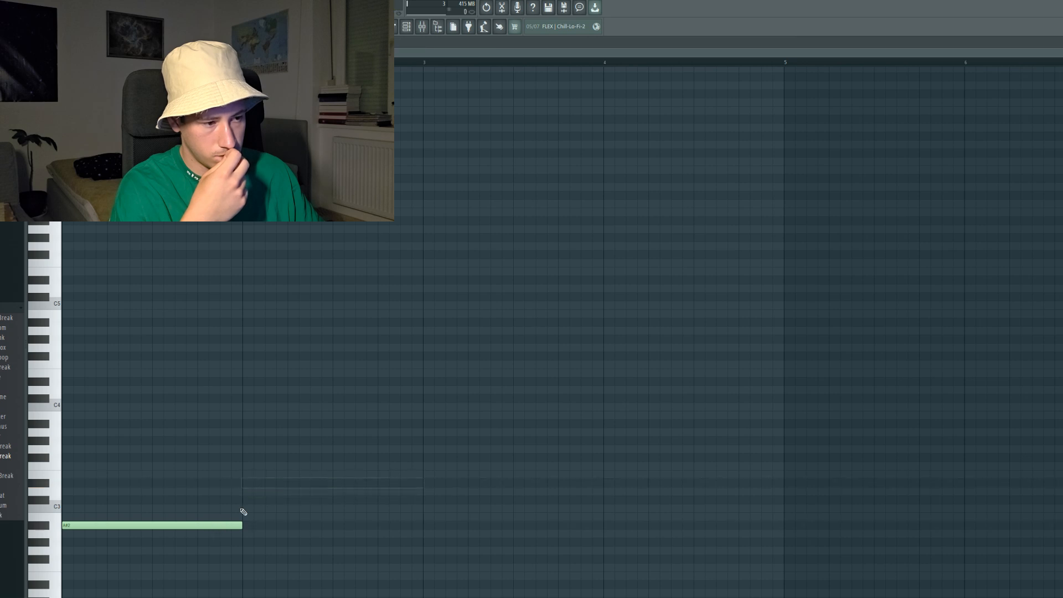
Complete the one-bar pad notes as A#3, F#3, F3 and A#3 across bars 1 to 4 and play them.
{"action": "left_click", "coordinate": [251, 558]}
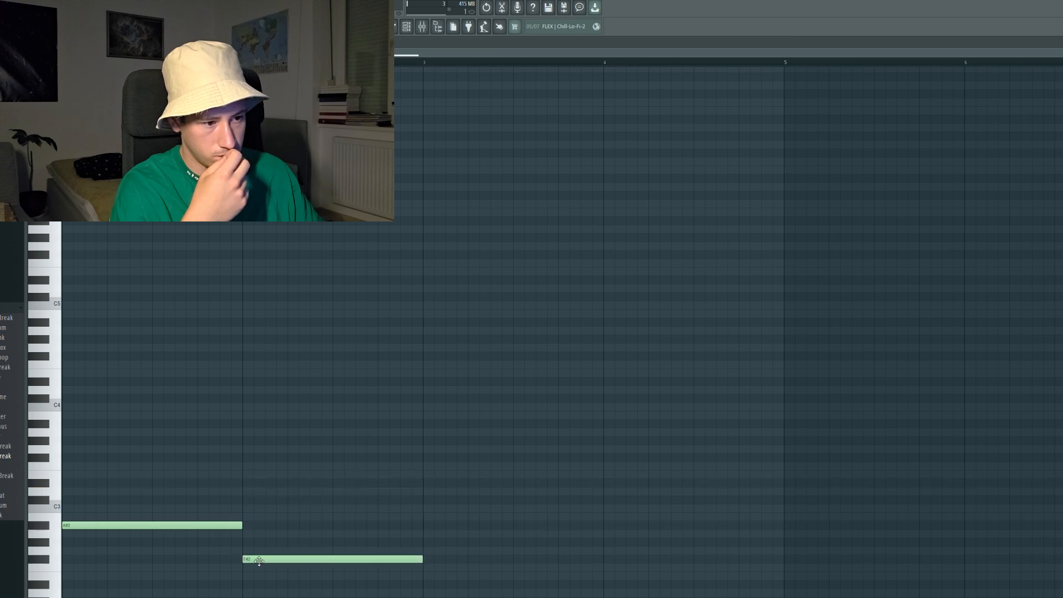
{"action": "left_click", "coordinate": [608, 423]}
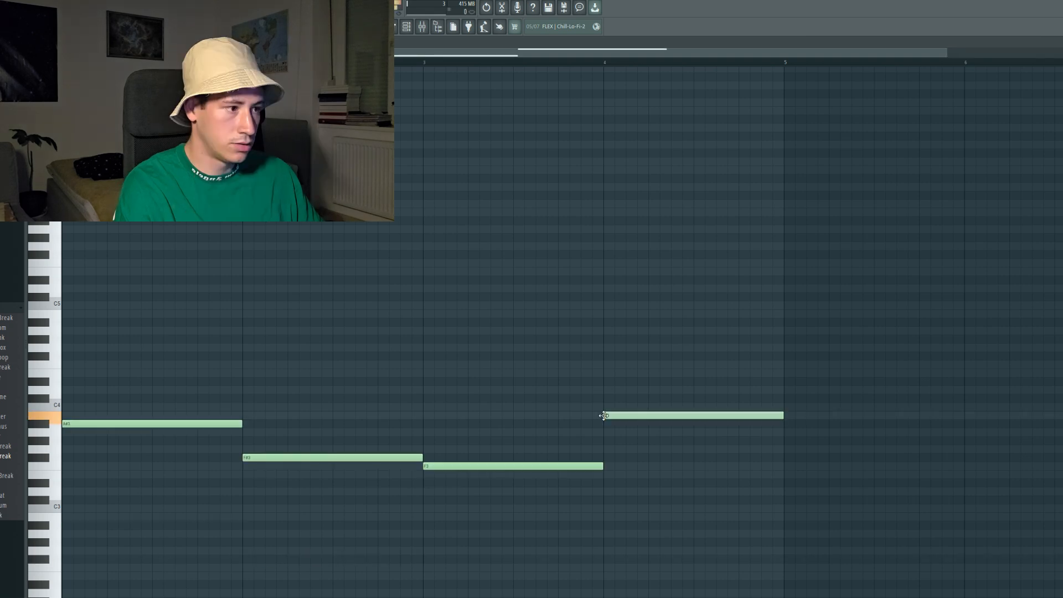
{"action": "right_click", "coordinate": [612, 424]}
{"action": "left_click", "coordinate": [607, 425]}
{"action": "key", "text": "space"}
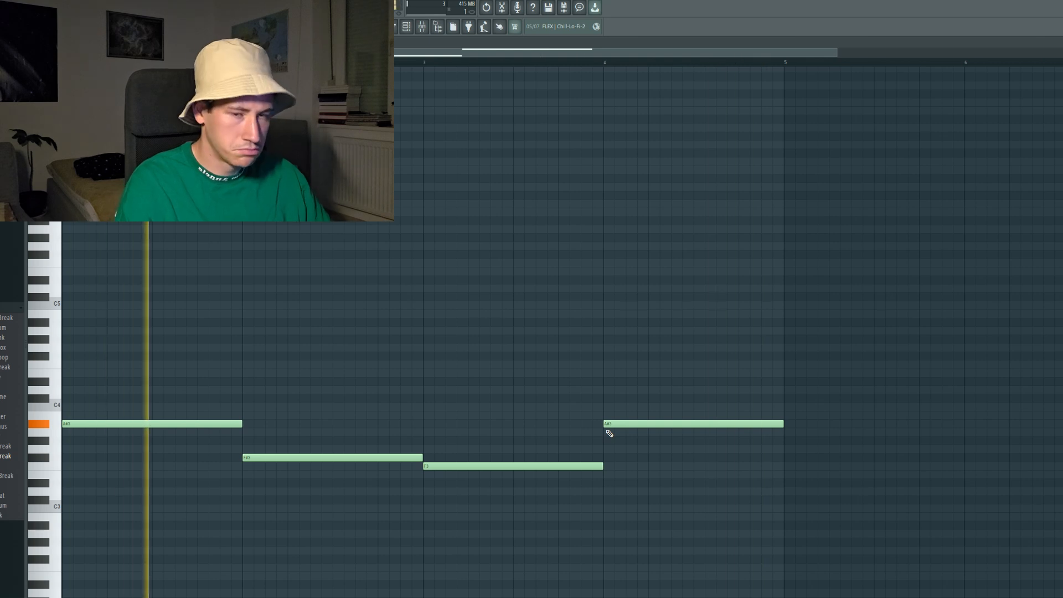
In another channel's piano roll, place an A#3 note at the start of bar 1, shorten it to half a beat and play it.
{"action": "left_click", "coordinate": [406, 27]}
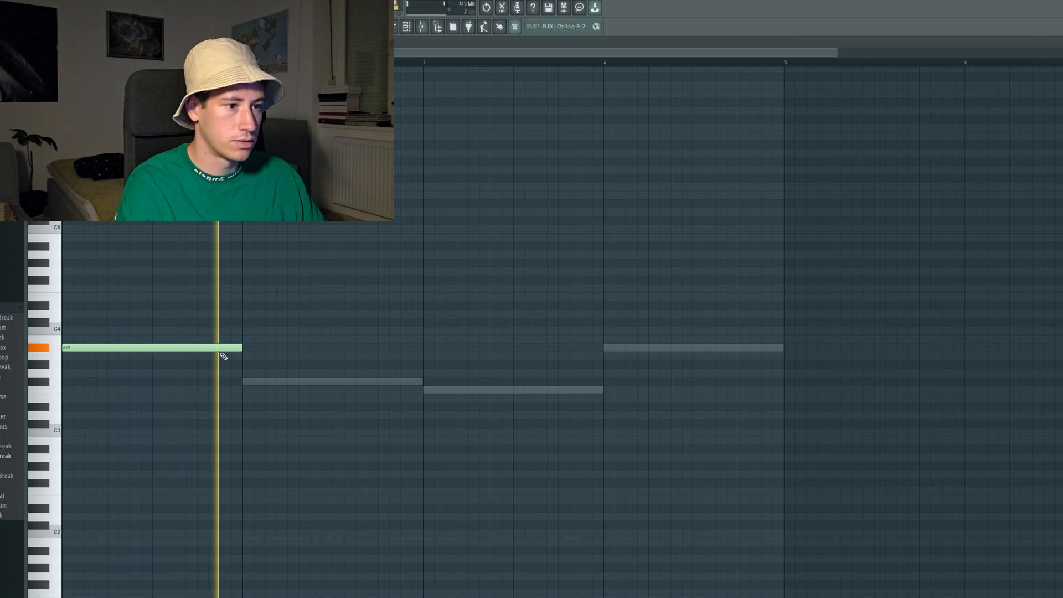
{"action": "right_click", "coordinate": [224, 356]}
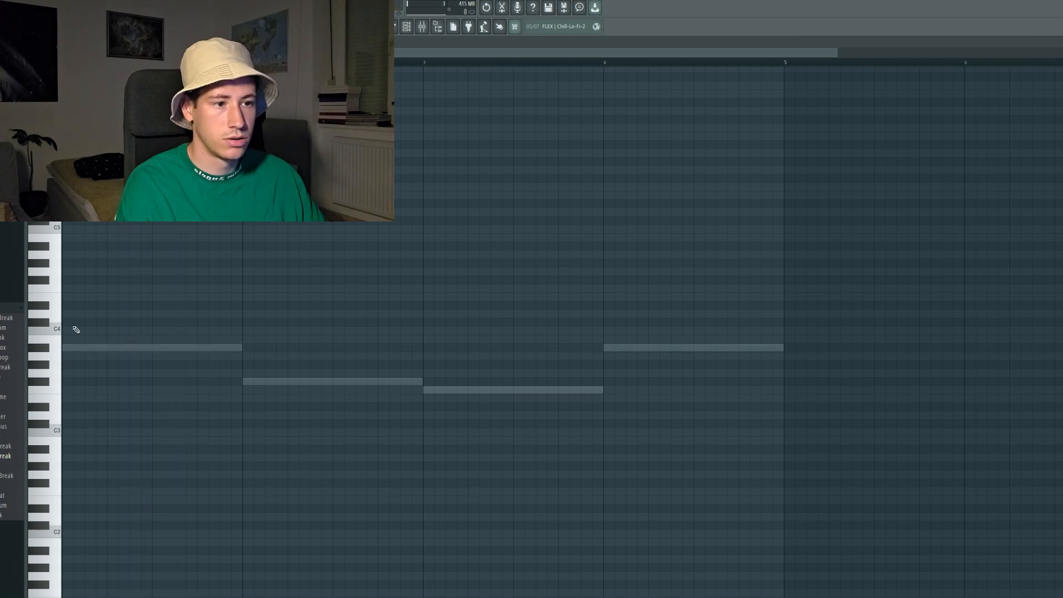
{"action": "left_click", "coordinate": [66, 350]}
{"action": "left_click_drag", "start_coordinate": [242, 348], "coordinate": [151, 348]}
{"action": "key", "text": "space"}
{"action": "key", "text": "space"}
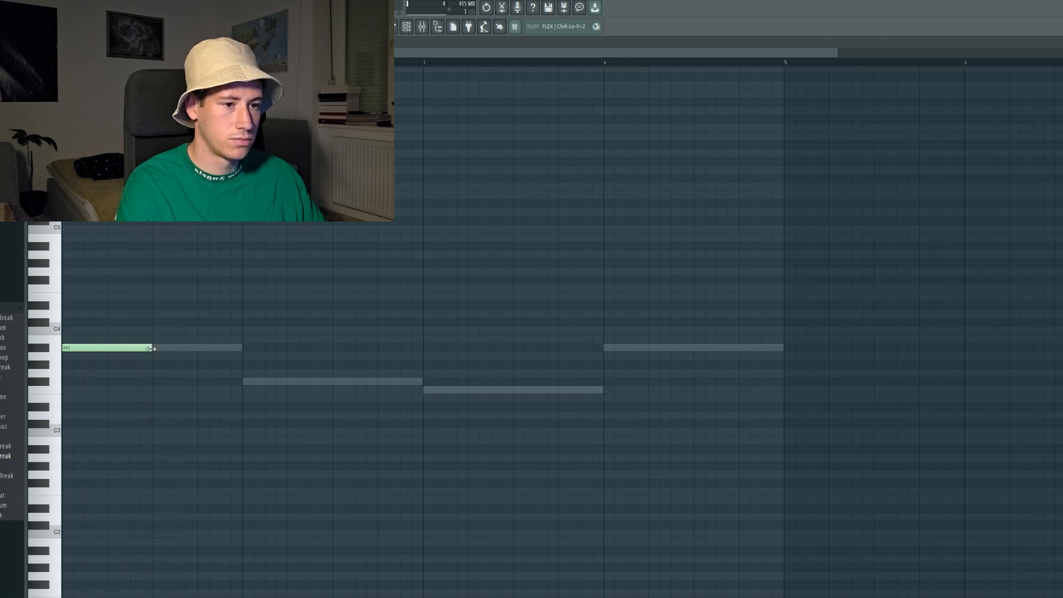
{"action": "key", "text": "space"}
{"action": "key", "text": "space"}
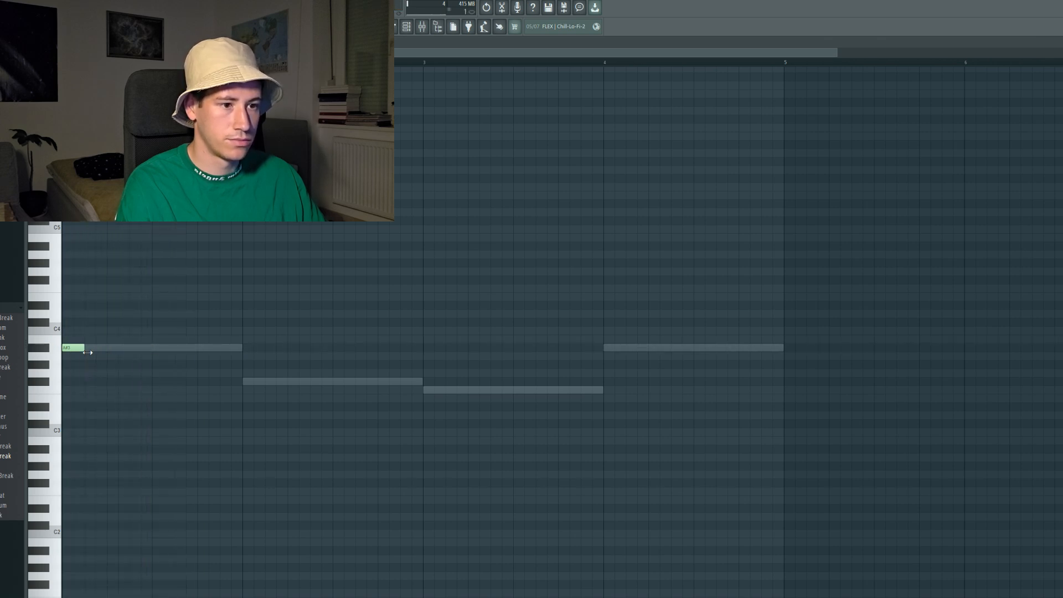
{"action": "key", "text": "space"}
{"action": "key", "text": "space"}
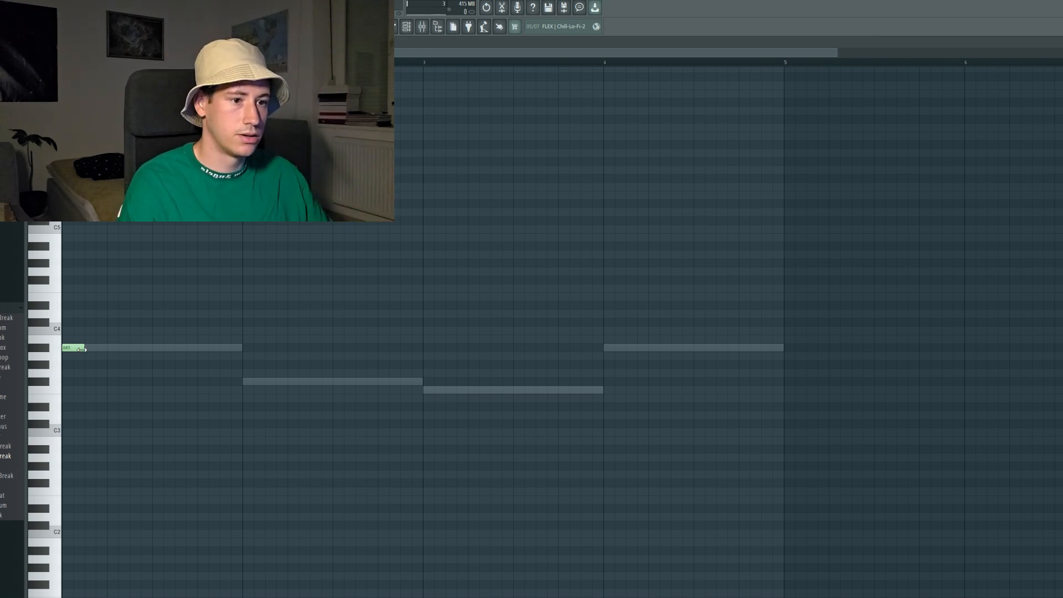
Copy the short C#3 and C#4 notes to beat 4 of bar 1 and play the pattern.
{"action": "left_click_drag", "start_coordinate": [80, 323], "coordinate": [216, 323]}
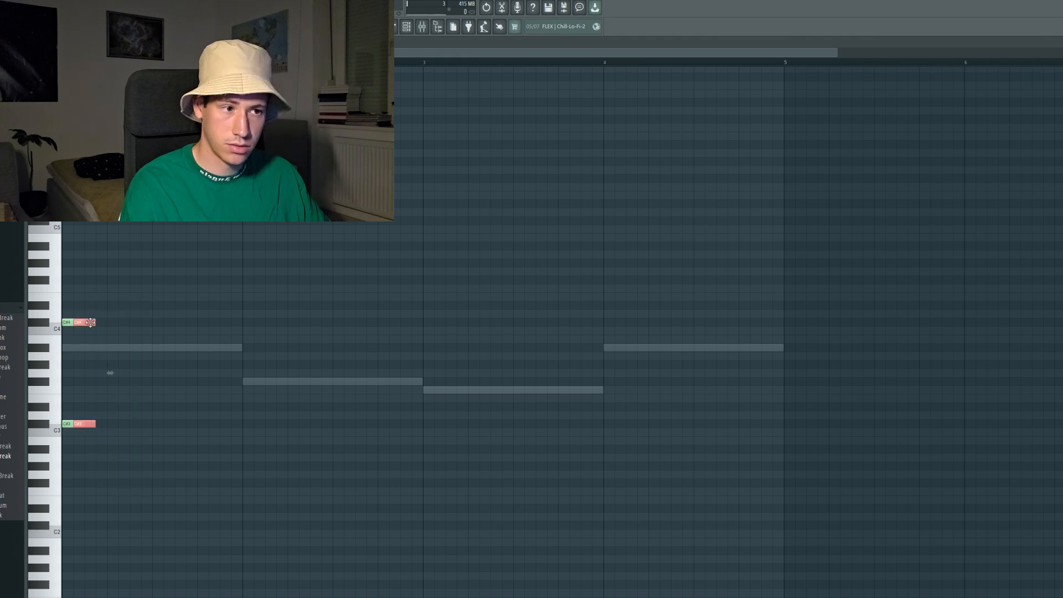
{"action": "key", "text": "space"}
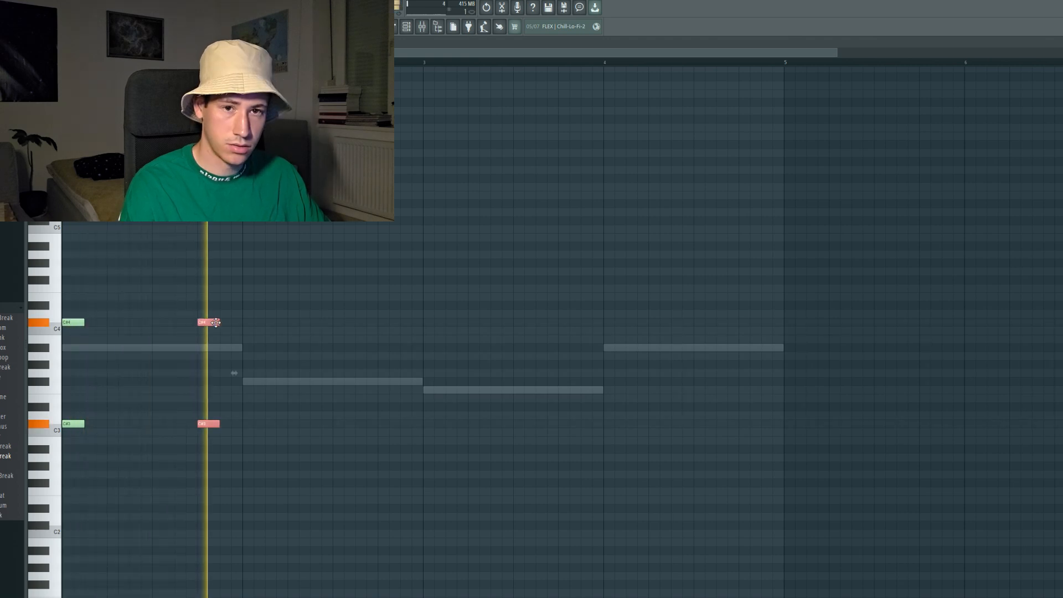
Extend the Darknight part with half-beat notes F#3 and A#3 in bar 2, F3 and G#3 in bar 3 and A#3 at bar 4, and play it.
{"action": "key", "text": "space"}
{"action": "left_click", "coordinate": [245, 382]}
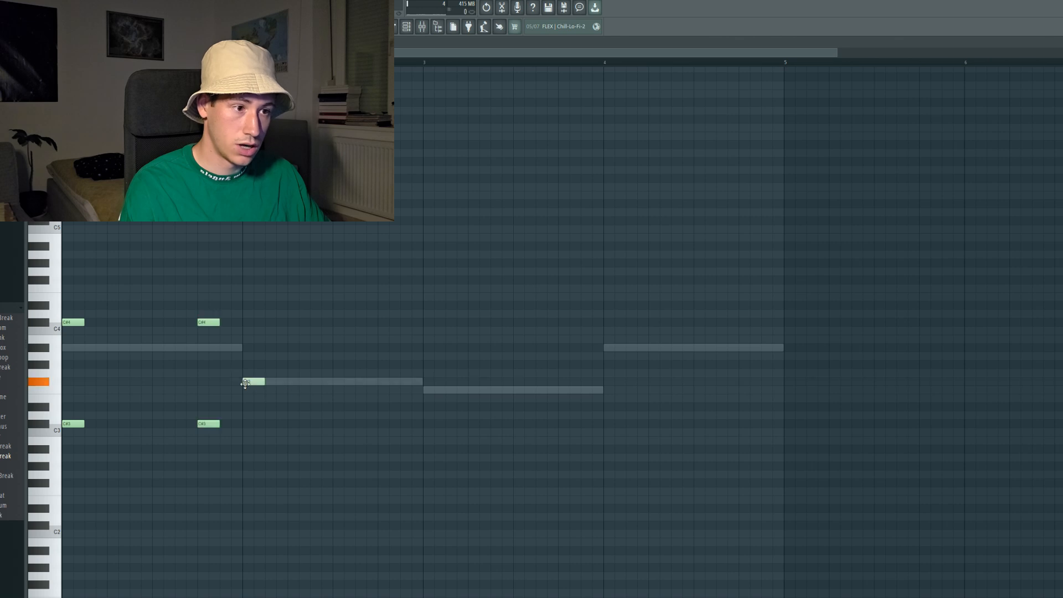
{"action": "key", "text": "space"}
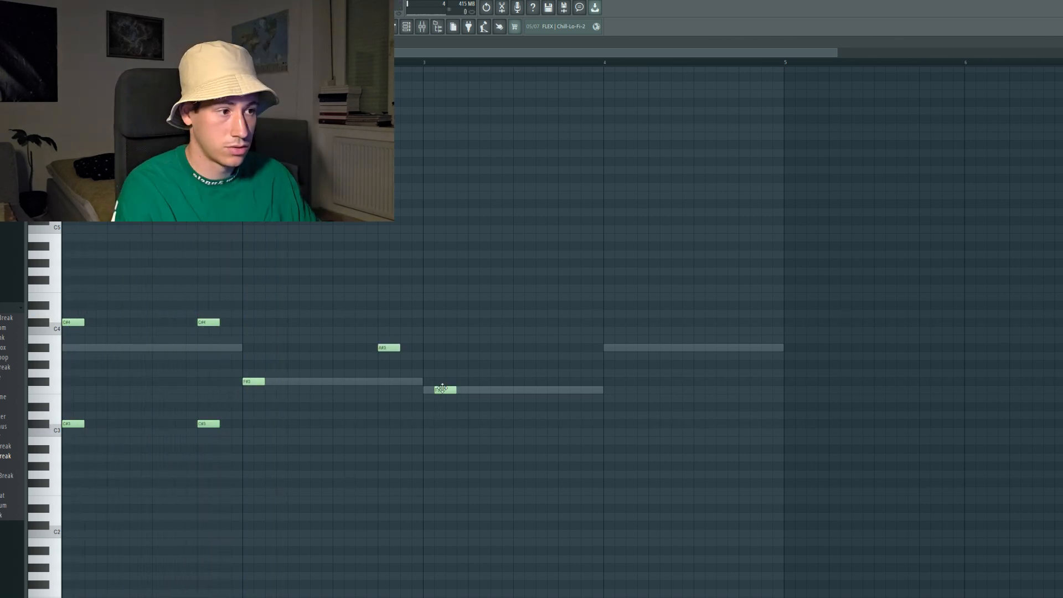
{"action": "left_click_drag", "start_coordinate": [442, 389], "coordinate": [427, 388]}
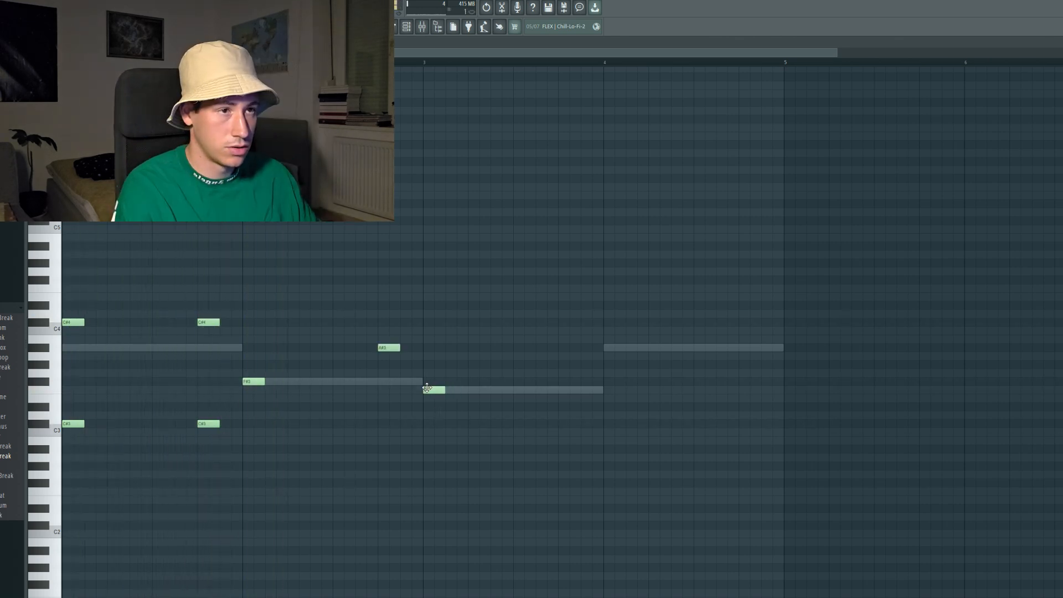
{"action": "left_click_drag", "start_coordinate": [563, 359], "coordinate": [558, 366]}
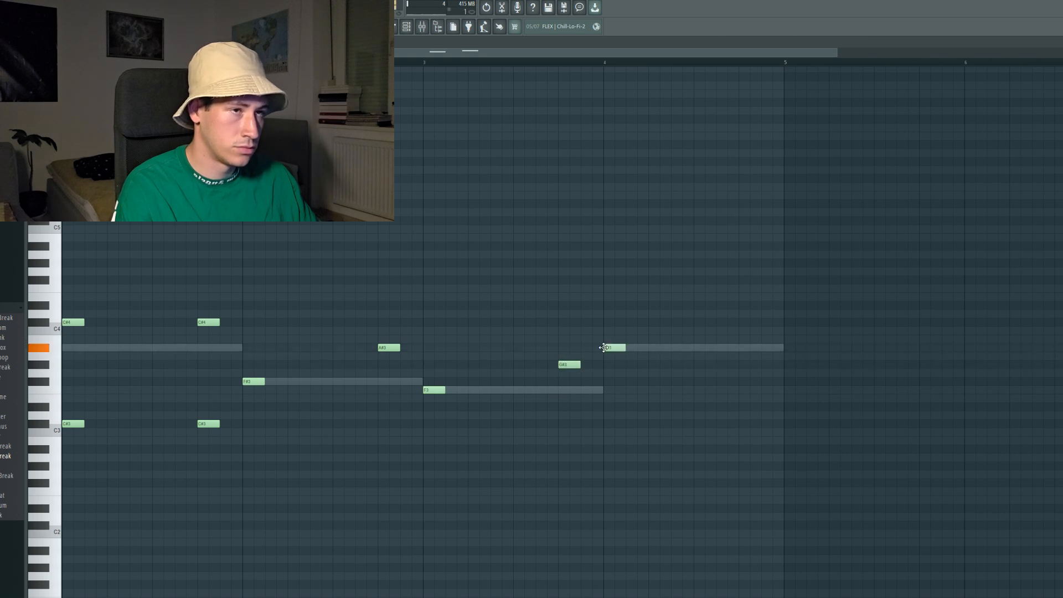
{"action": "key", "text": "space"}
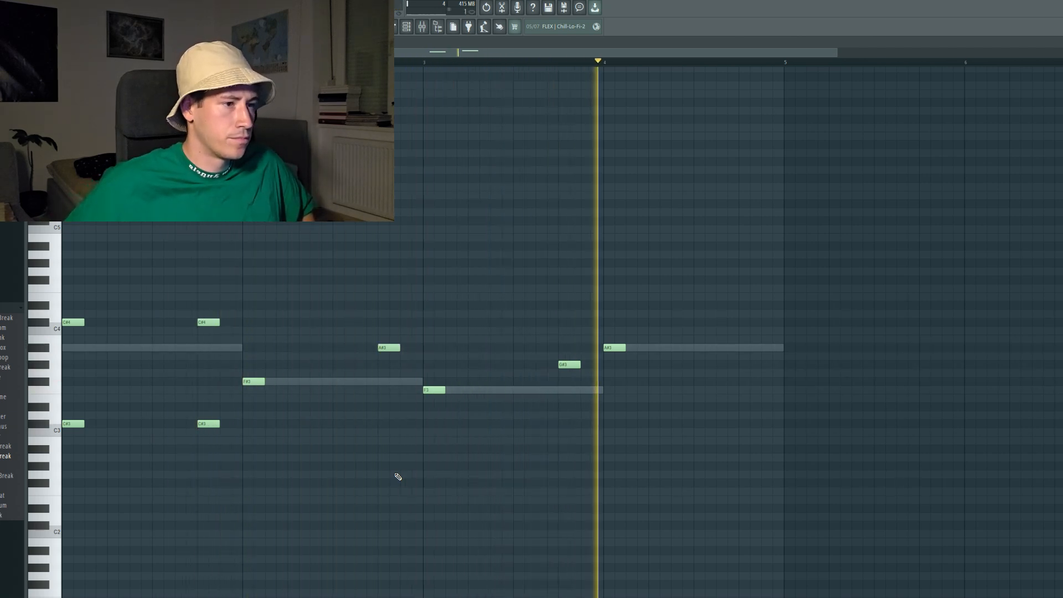
{"action": "key", "text": "space"}
Open the Synpluck Plectrum channel's piano roll, place a half-beat C#4 note at the start of bar 1 and play the pattern.
{"action": "left_click", "coordinate": [405, 26]}
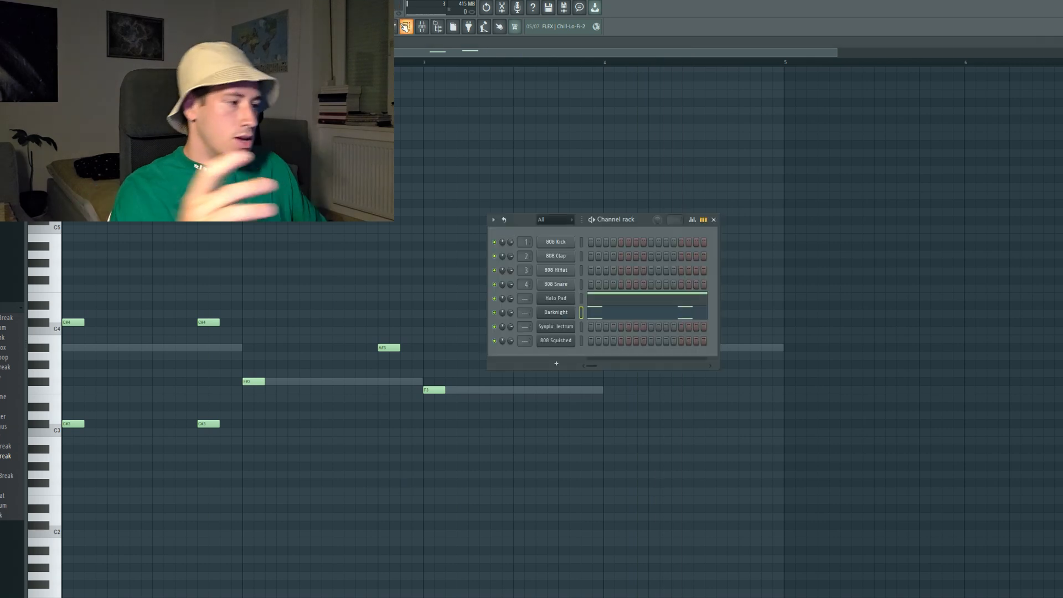
{"action": "right_click", "coordinate": [554, 327]}
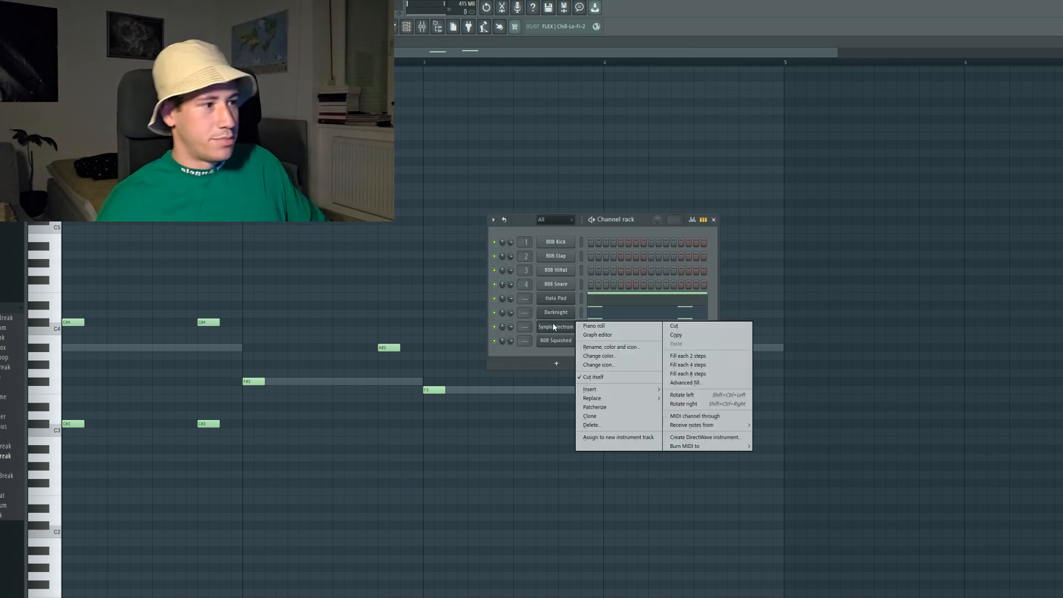
{"action": "left_click", "coordinate": [584, 326]}
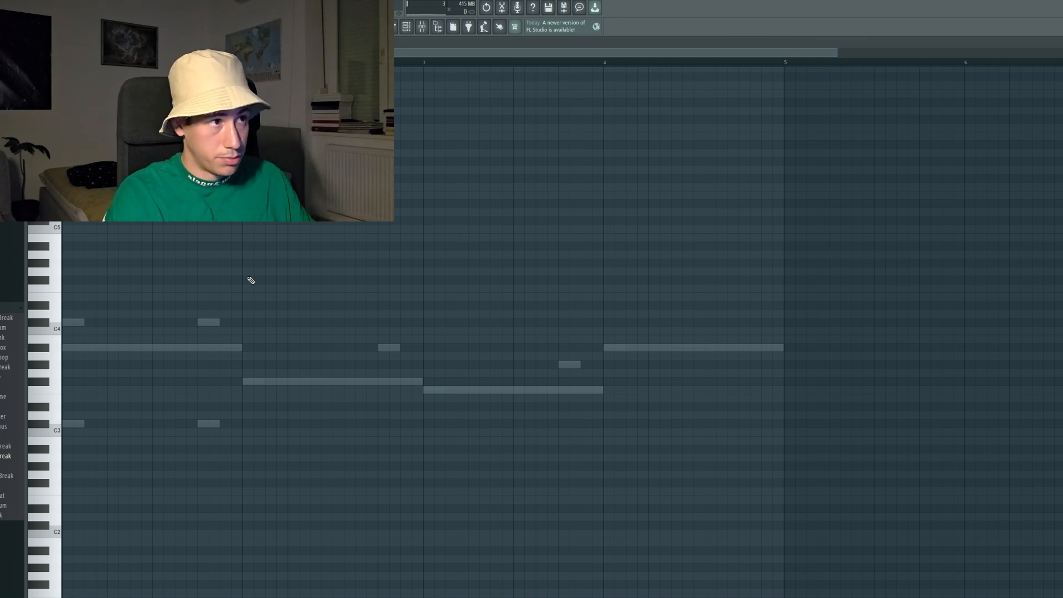
{"action": "scroll", "coordinate": [114, 415], "scroll_direction": "up", "scroll_amount": 3}
{"action": "key", "text": "space"}
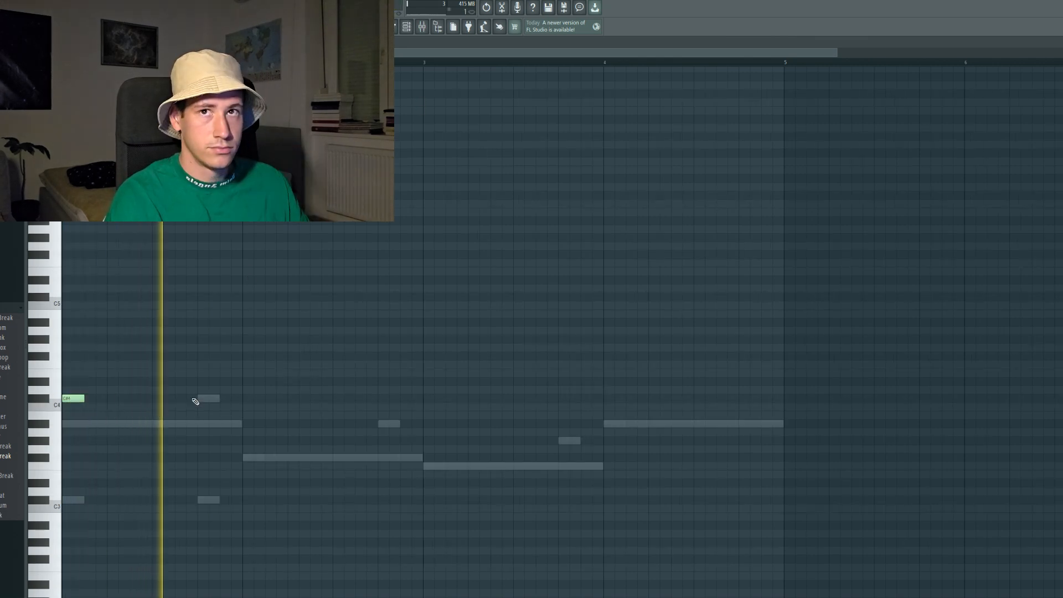
Try a half-beat note on beat 3 of bar 1 at G4 and G#4, play it and delete it.
{"action": "key", "text": "space"}
{"action": "left_click", "coordinate": [156, 348]}
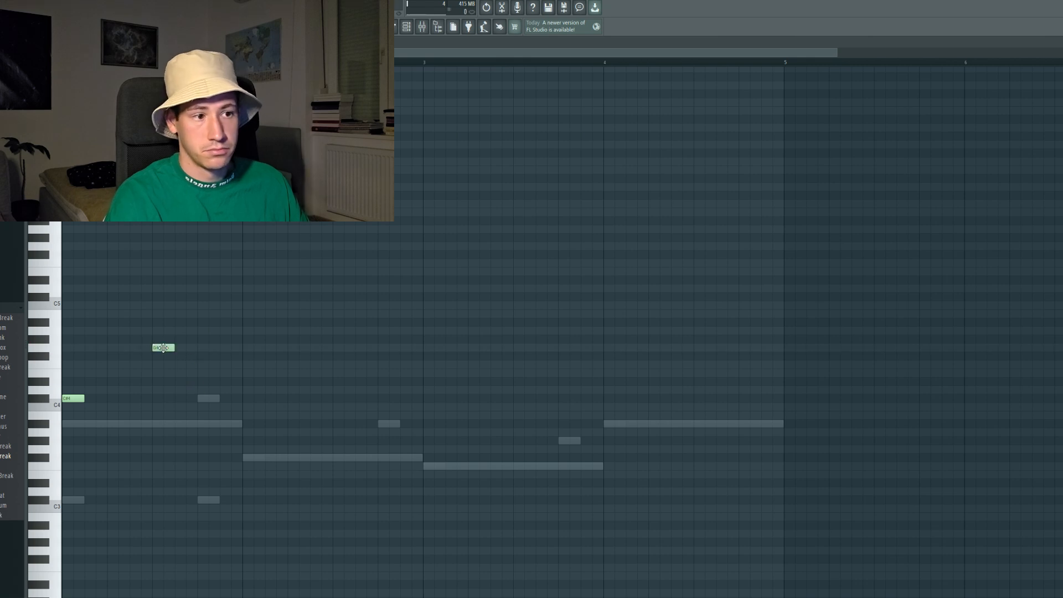
{"action": "left_click_drag", "start_coordinate": [154, 347], "coordinate": [153, 339]}
{"action": "key", "text": "space"}
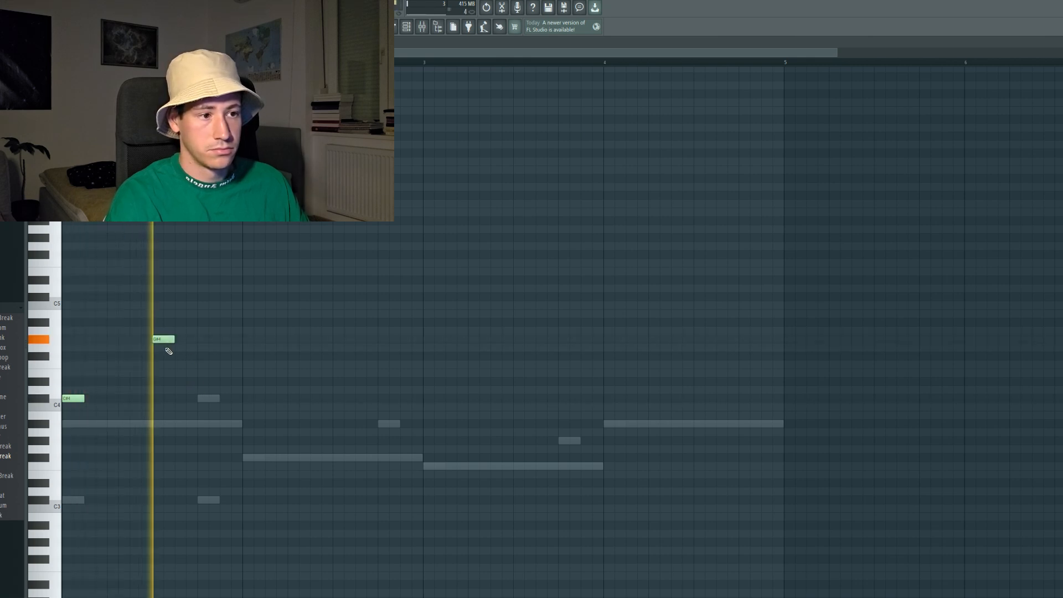
{"action": "key", "text": "space"}
{"action": "right_click", "coordinate": [157, 340]}
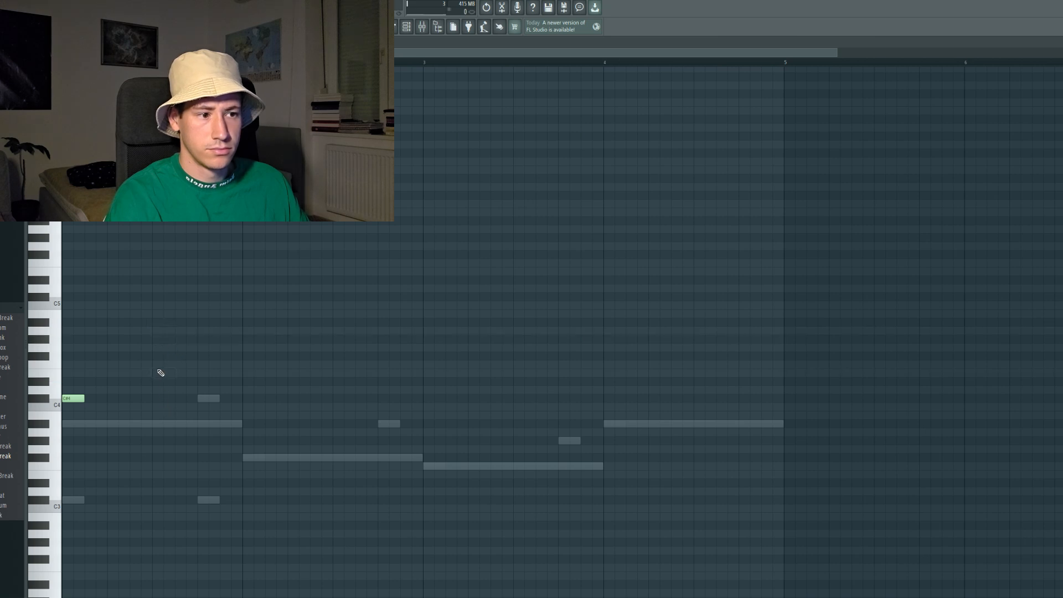
Write the pluck melody with half-beat notes on each beat: C#5, F5, A#4, C#5 in bar 1 and C#5, F#5, A#4 in bar 2.
{"action": "left_click", "coordinate": [161, 364]}
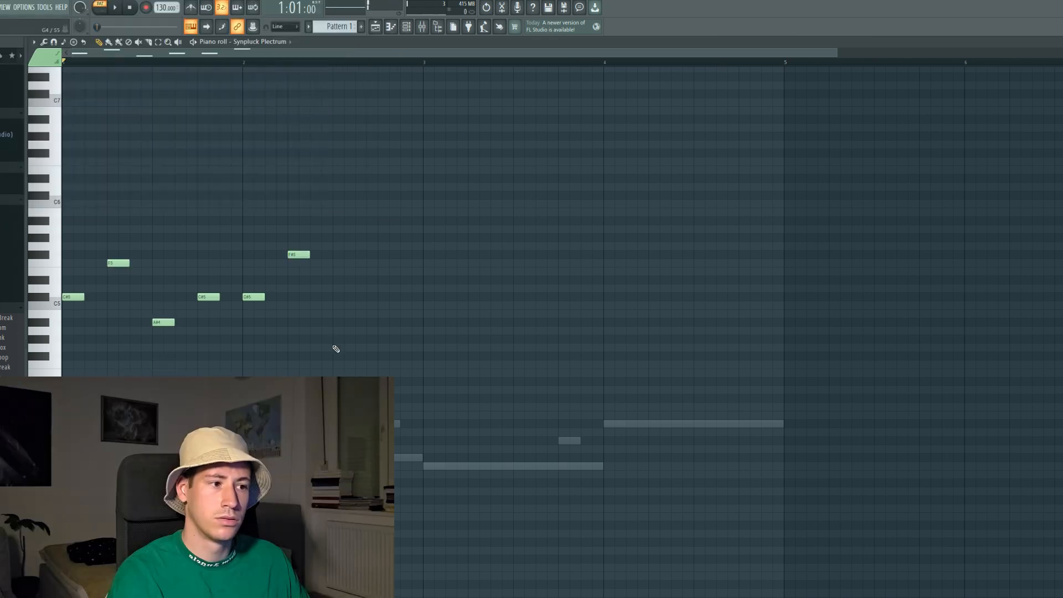
{"action": "key", "text": "space"}
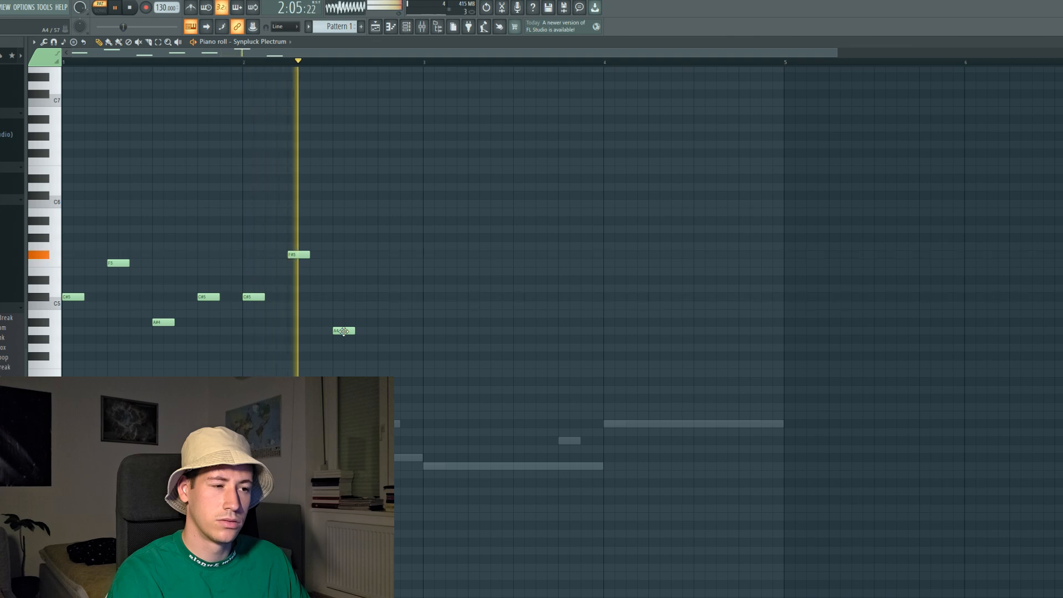
{"action": "right_click", "coordinate": [344, 331]}
{"action": "key", "text": "space"}
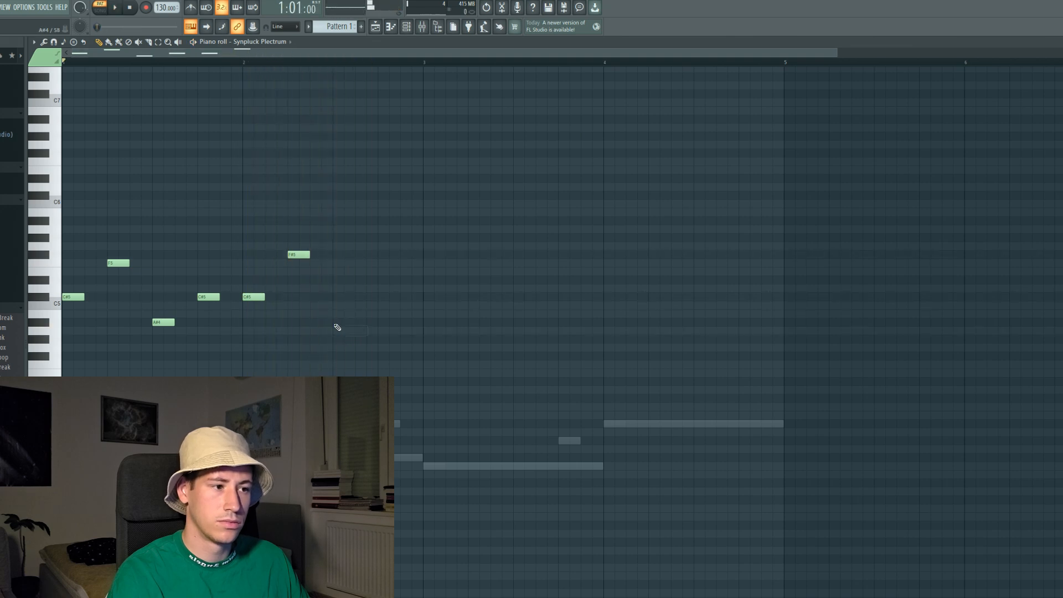
{"action": "left_click", "coordinate": [335, 324]}
{"action": "key", "text": "space"}
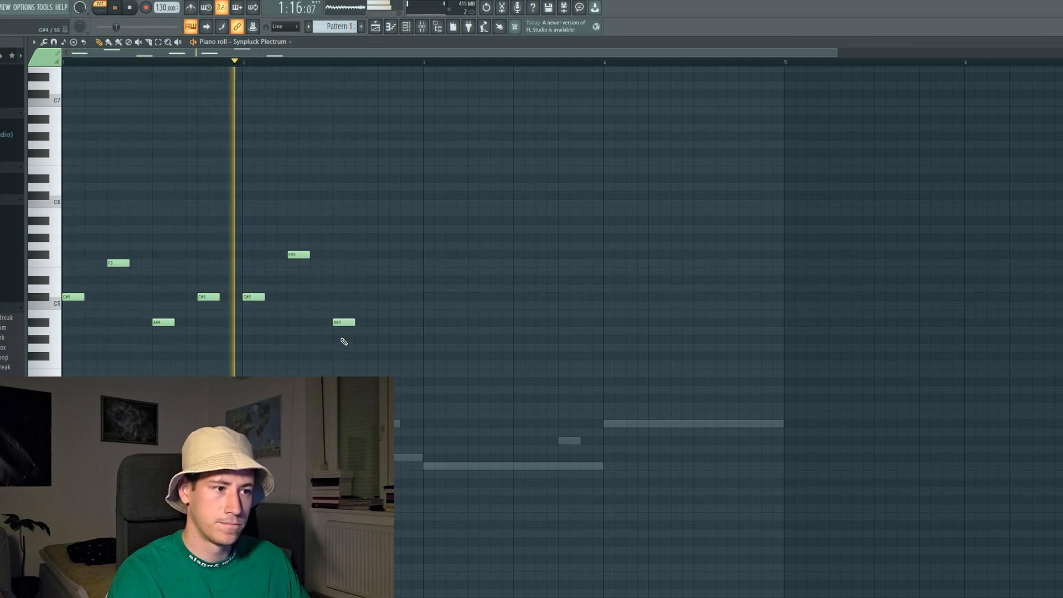
Lengthen both A#4 pluck notes to one beat, add quarter-beat A#4 and C#5 notes in beat 4 of bar 2, and play the pattern.
{"action": "key", "text": "space"}
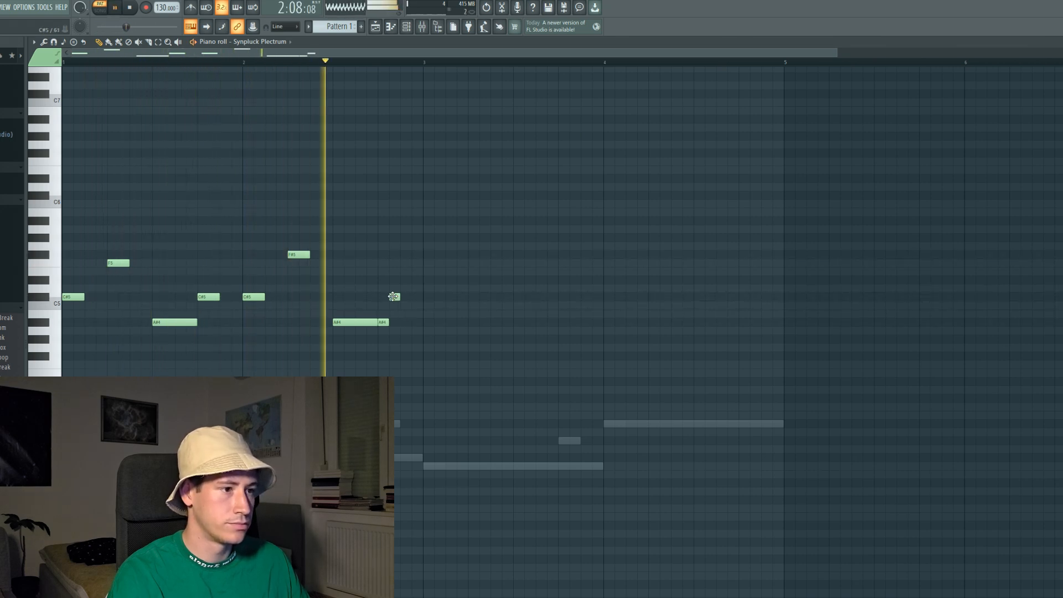
{"action": "key", "text": "space"}
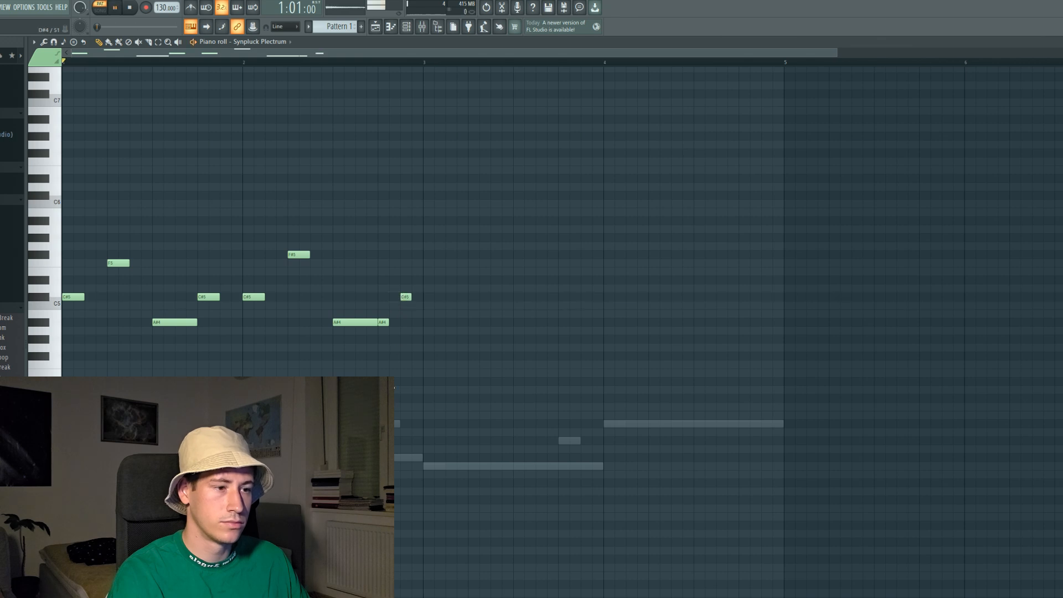
{"action": "key", "text": "space"}
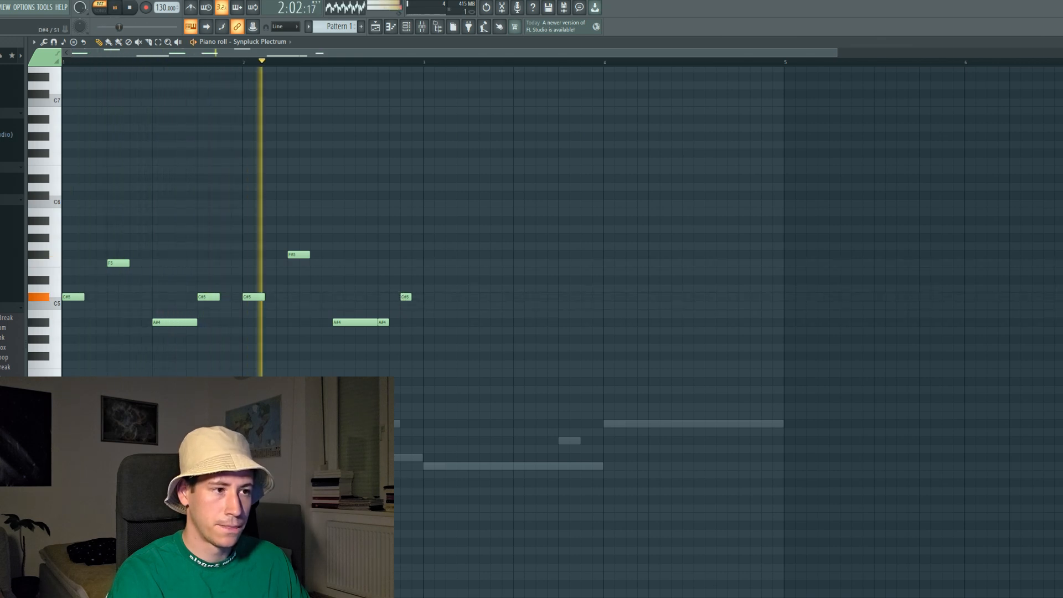
{"action": "key", "text": "space"}
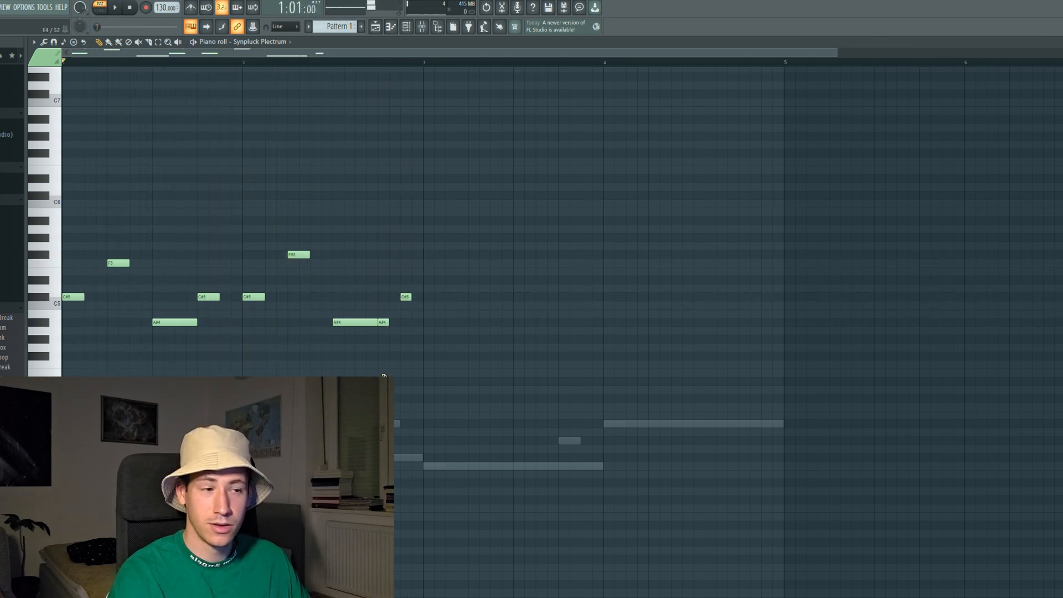
Fill bar 3 of the pluck melody with half-beat notes G#4, F4, stacked C5 and A4, then G#5 and F5.
{"action": "key", "text": "space"}
{"action": "left_click", "coordinate": [545, 330]}
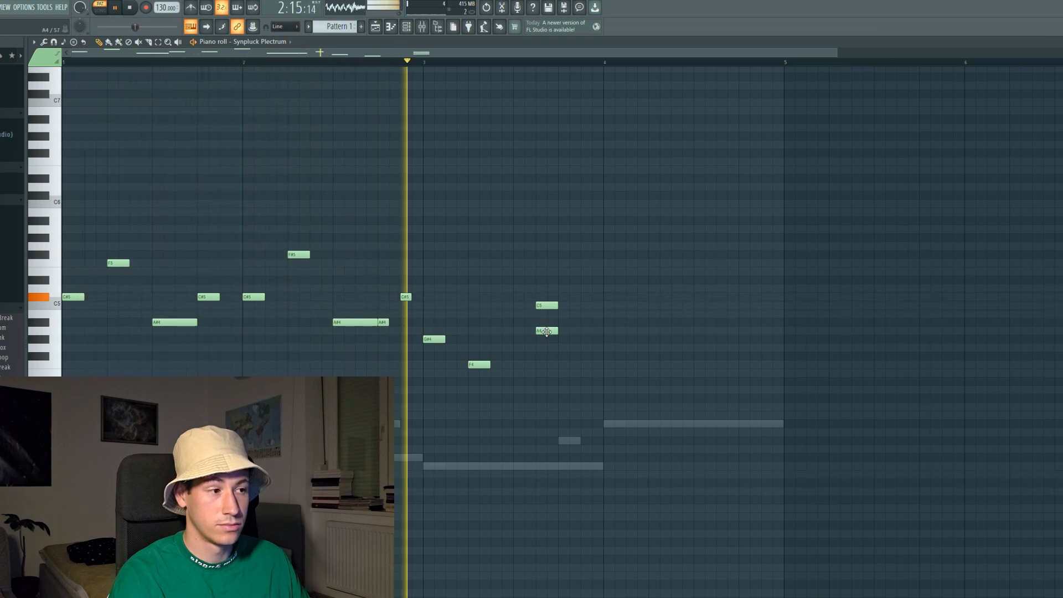
{"action": "key", "text": "space"}
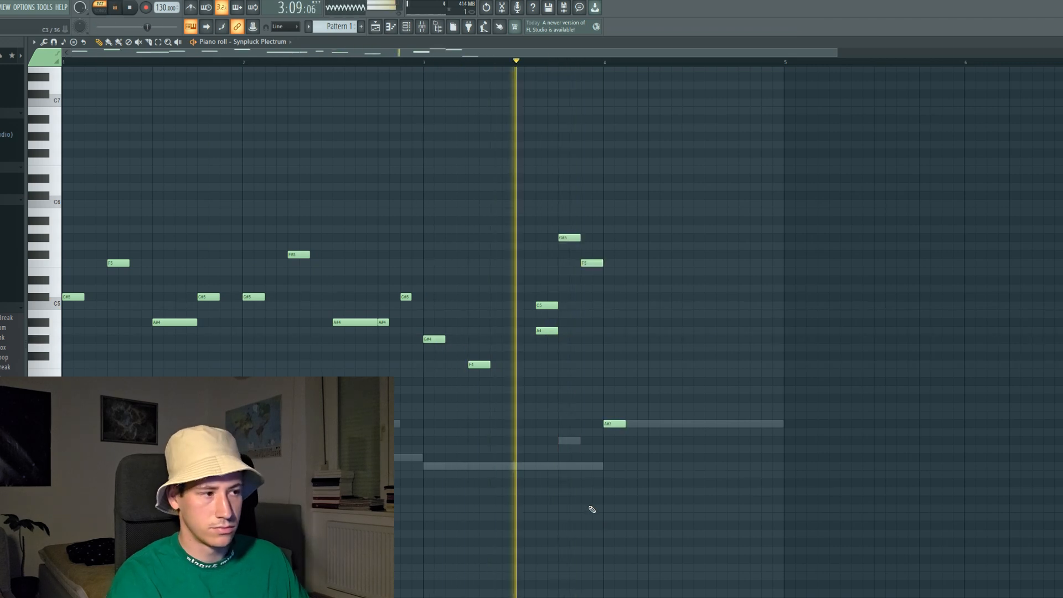
Complete bar 4 with half-beat notes A#3, G#3 and A#3 on beats 1 to 3 and transpose them up one octave.
{"action": "key", "text": "space"}
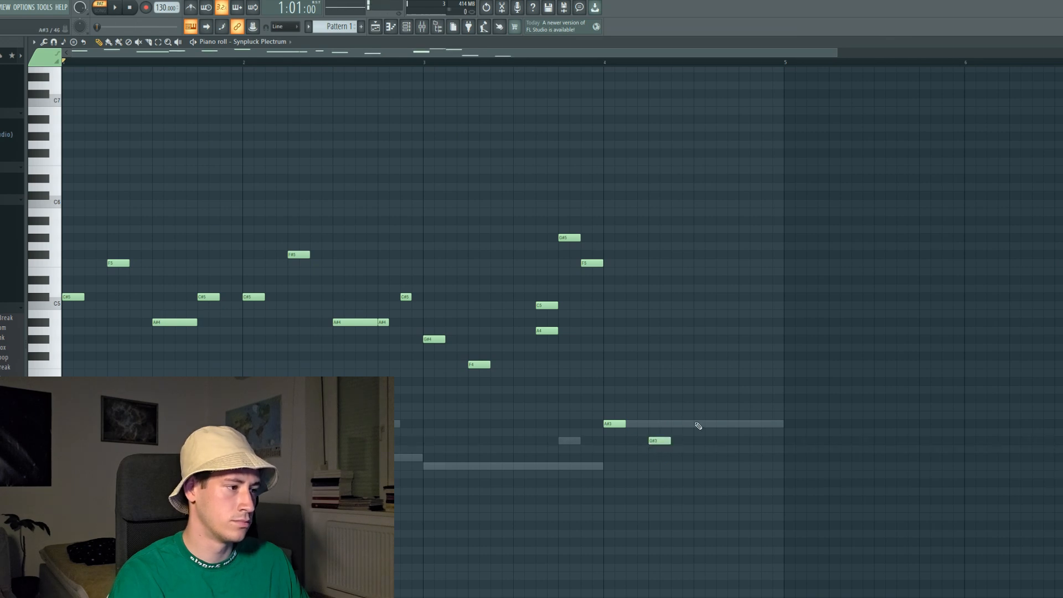
{"action": "key", "text": "space"}
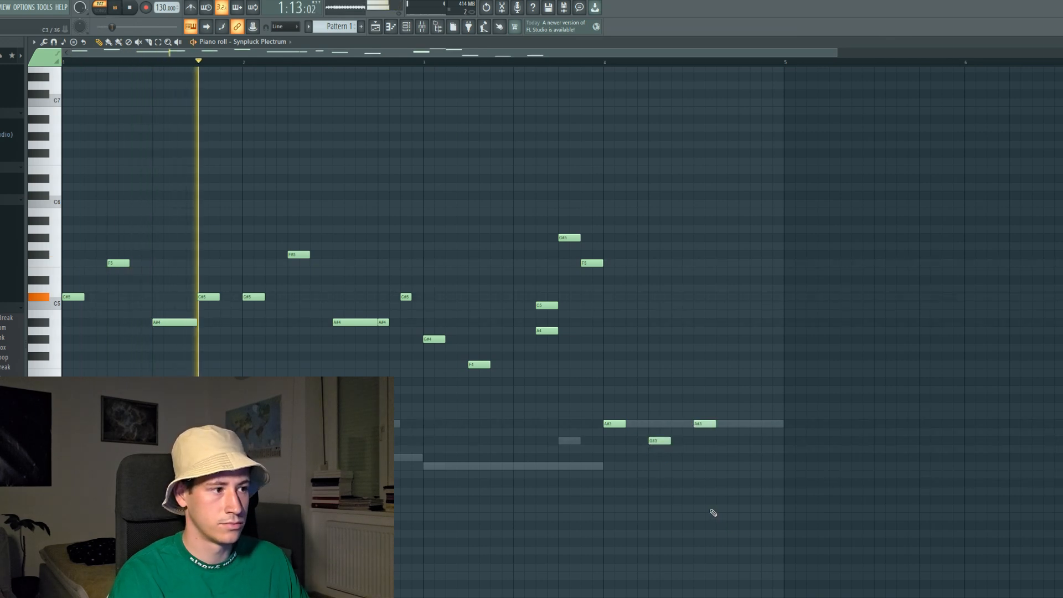
{"action": "left_click_drag", "start_coordinate": [788, 519], "coordinate": [630, 398]}
{"action": "key", "text": "ctrl+Up"}
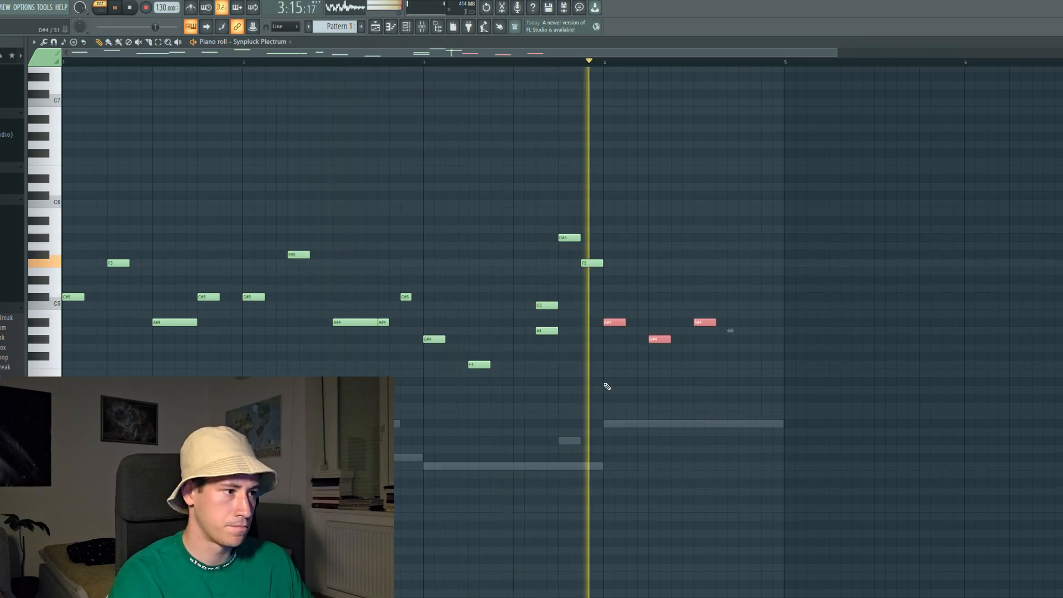
{"action": "key", "text": "space"}
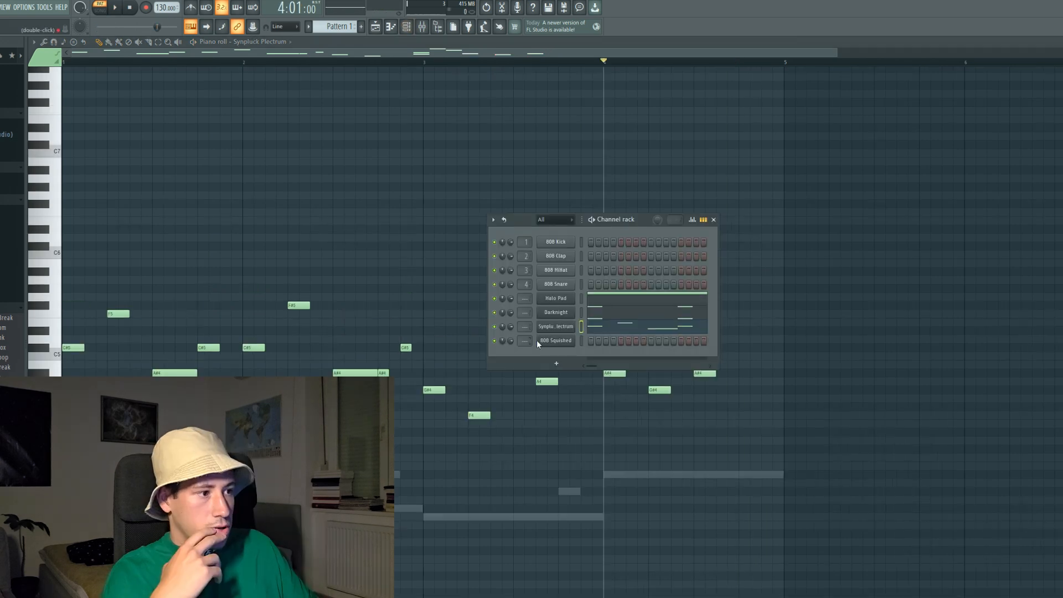
Open the 808 Squished channel's piano roll and place a one-beat A#5 note at the start of bar 1.
{"action": "right_click", "coordinate": [562, 340]}
{"action": "left_click", "coordinate": [579, 341]}
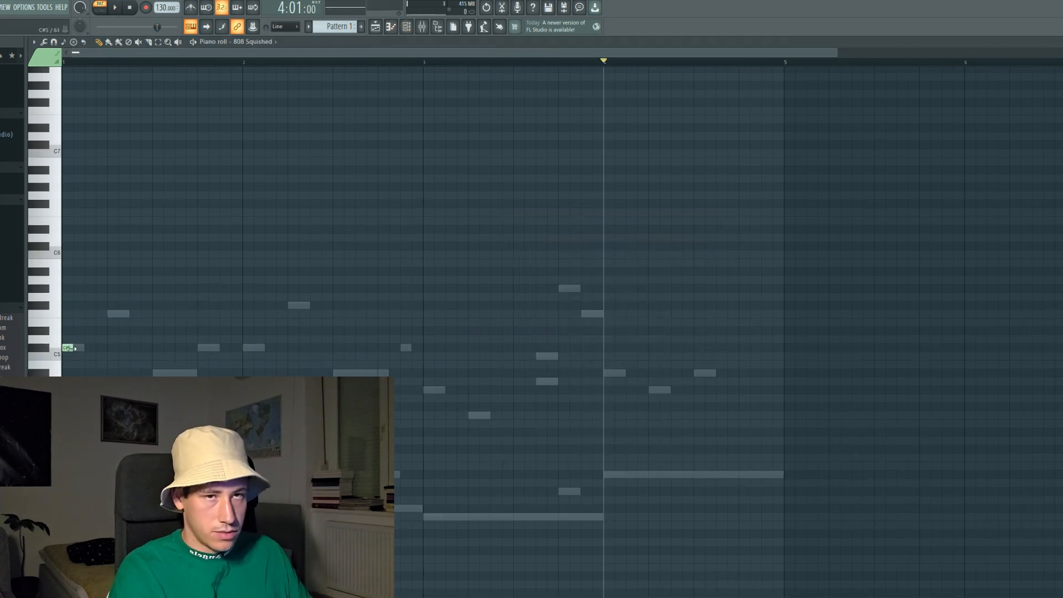
{"action": "scroll", "coordinate": [74, 352], "scroll_direction": "up", "scroll_amount": 3}
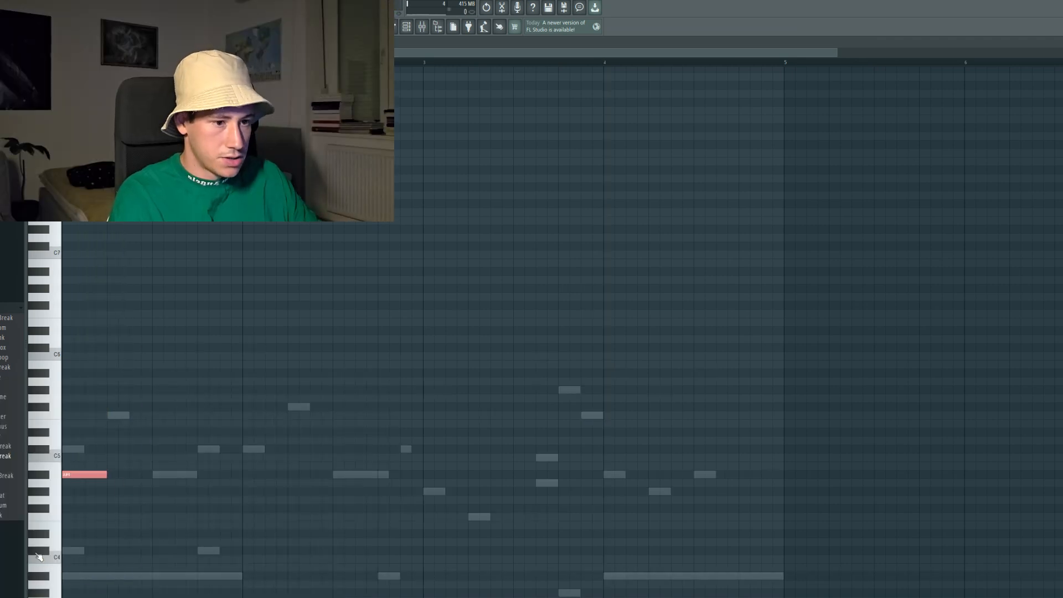
{"action": "key", "text": "space"}
{"action": "key", "text": "space"}
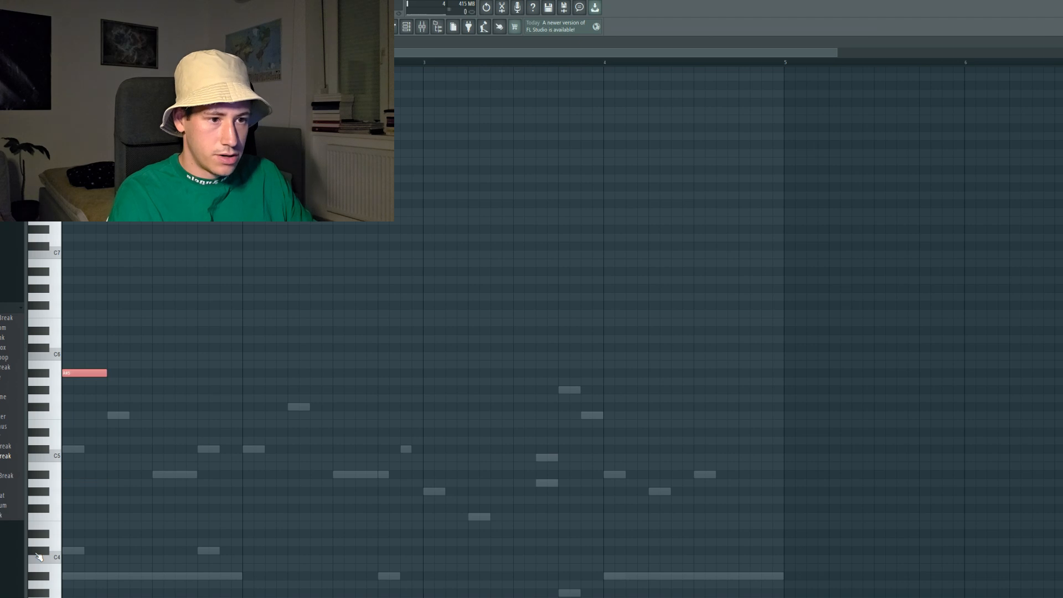
Play the start of the pattern repeatedly to judge the 808 note's pitch against the melody.
{"action": "key", "text": "space"}
{"action": "key", "text": "space"}
{"action": "key", "text": "space"}
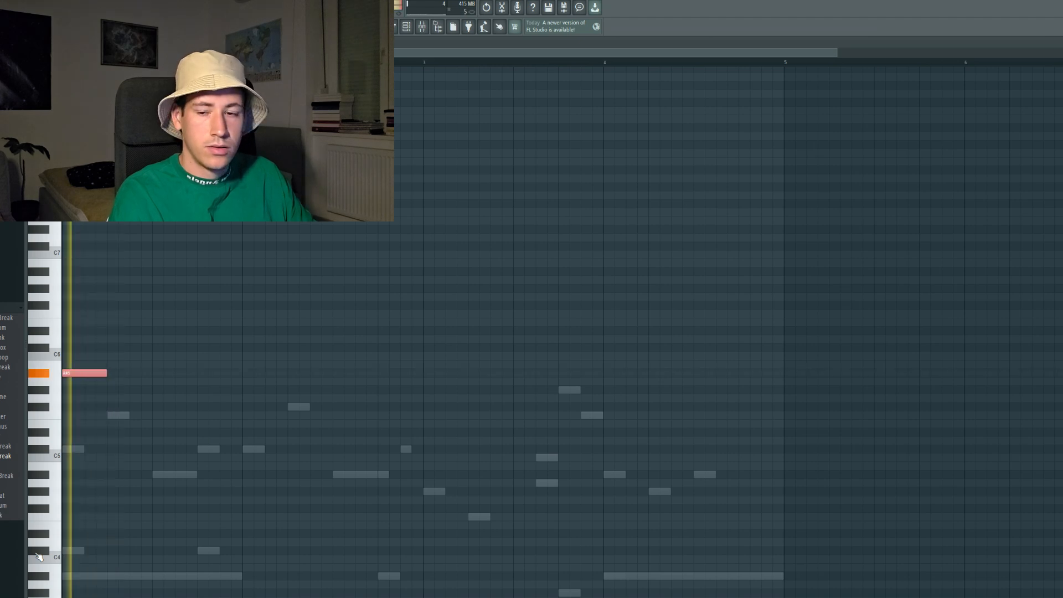
{"action": "key", "text": "space"}
{"action": "key", "text": "space"}
{"action": "key", "text": "space"}
{"action": "key", "text": "space"}
{"action": "key", "text": "space"}
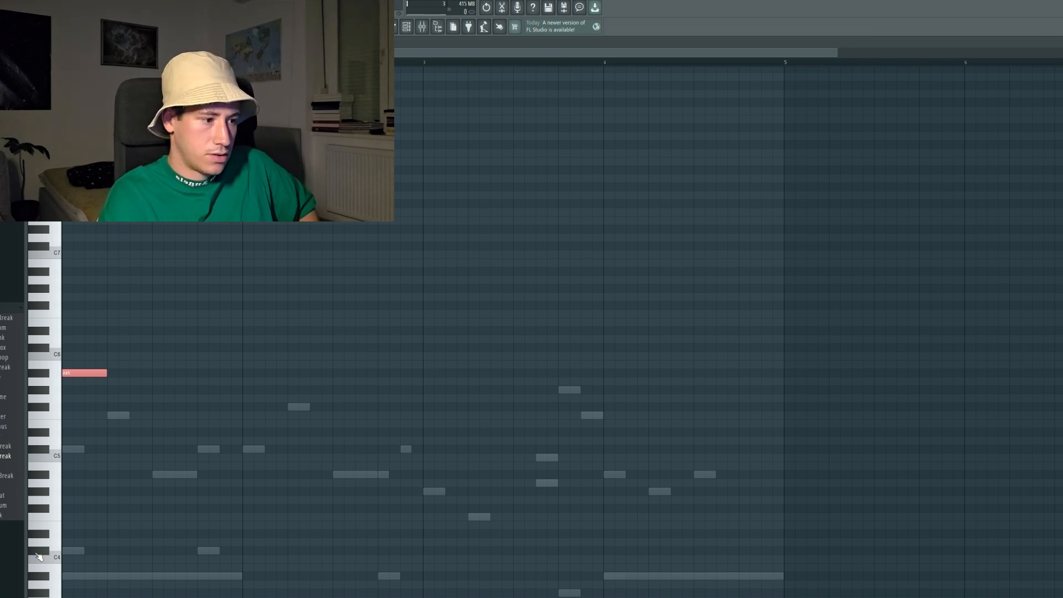
{"action": "key", "text": "space"}
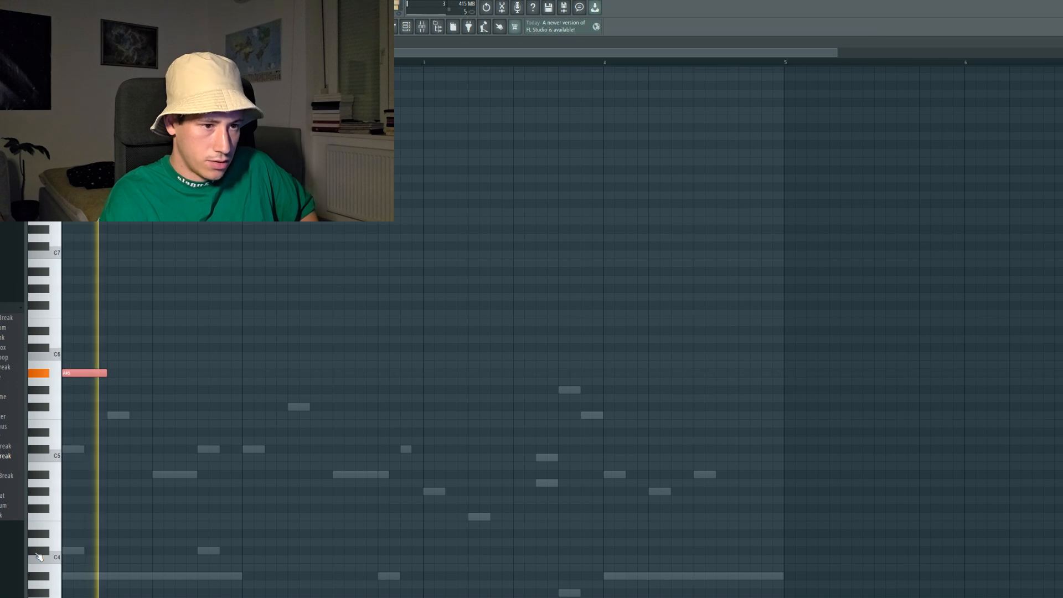
{"action": "key", "text": "space"}
{"action": "key", "text": "space"}
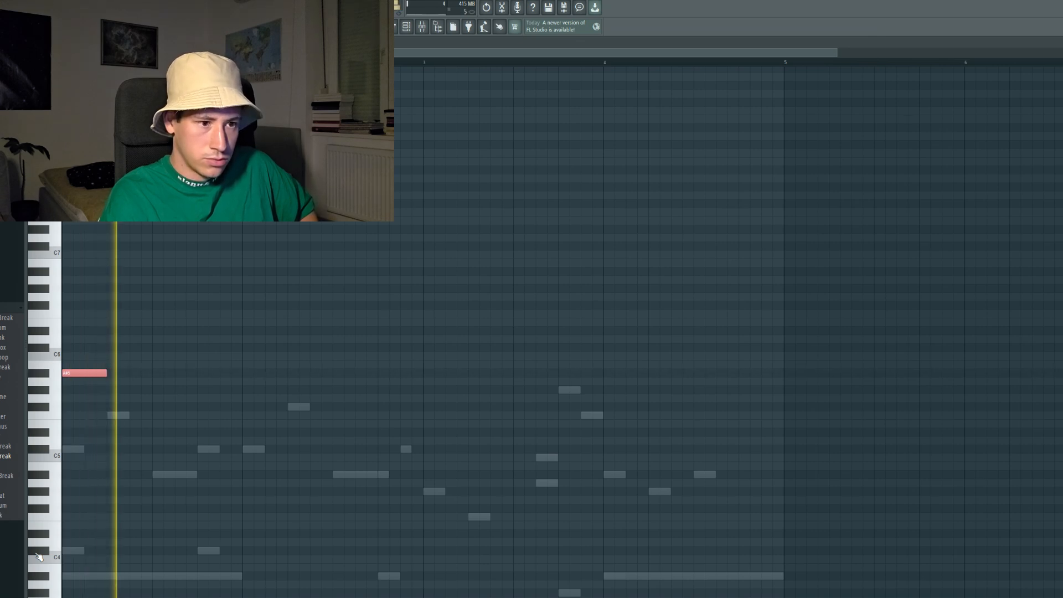
{"action": "key", "text": "space"}
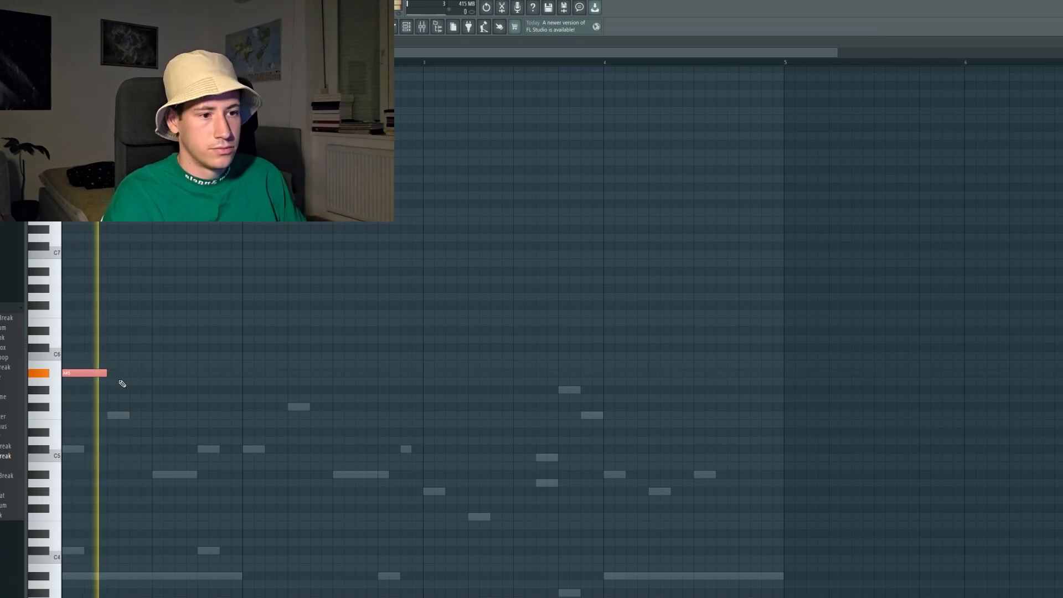
Fill bars 1 and 2 of the 808 line with A#5, C#6, F6, A#5, F#5, A#5, C#6 and F#5, playing it to check.
{"action": "key", "text": "space"}
{"action": "left_click", "coordinate": [107, 354]}
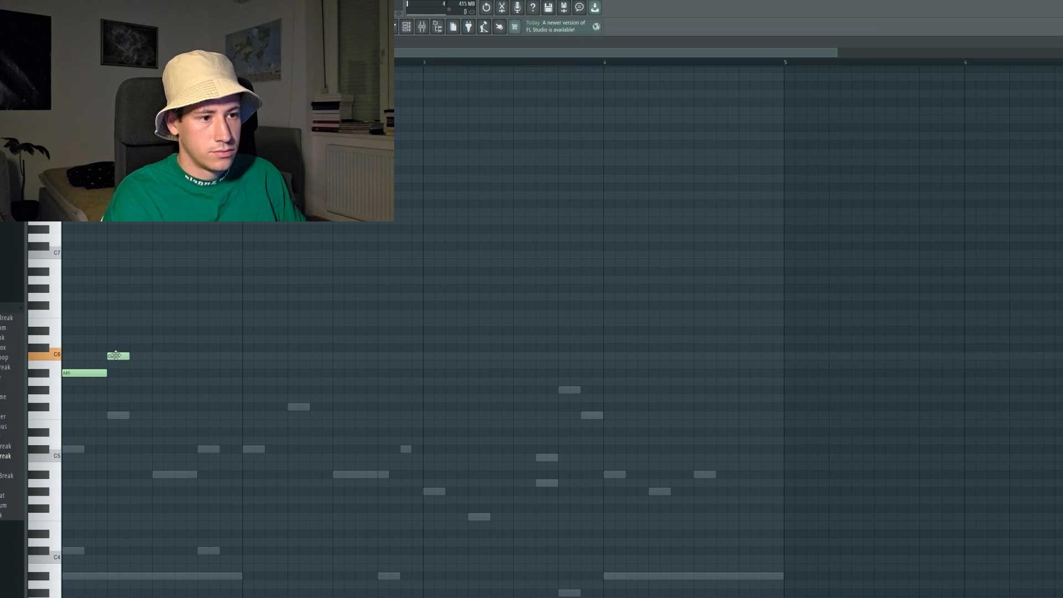
{"action": "key", "text": "space"}
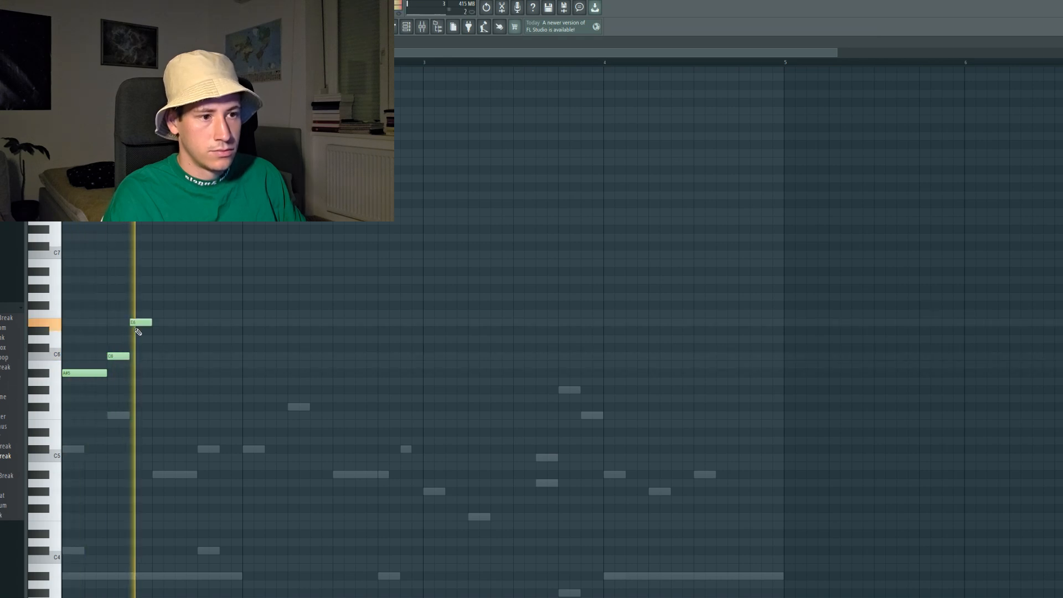
{"action": "key", "text": "space"}
{"action": "left_click", "coordinate": [117, 348]}
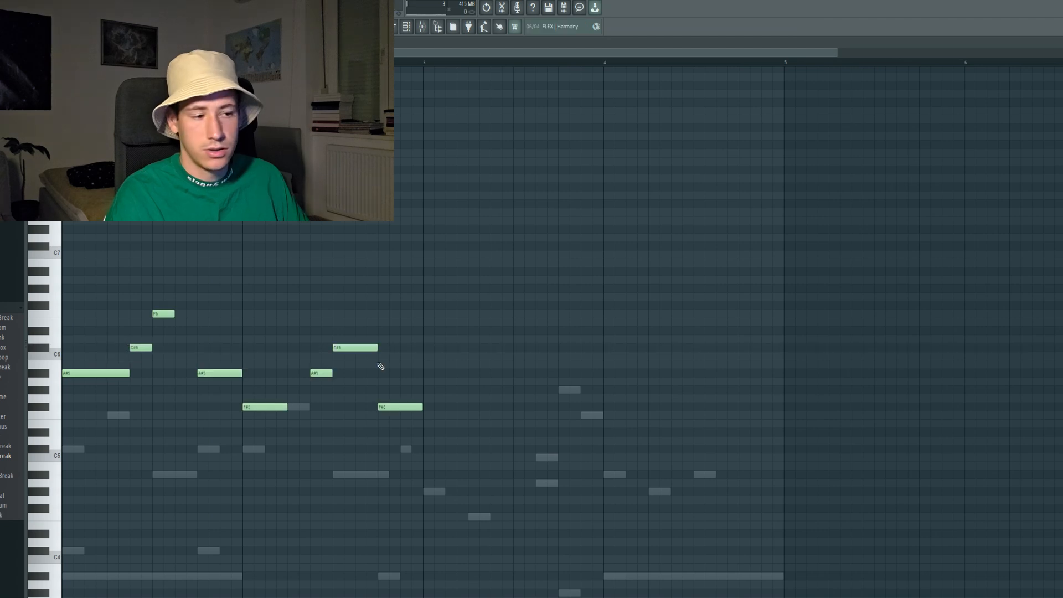
{"action": "key", "text": "space"}
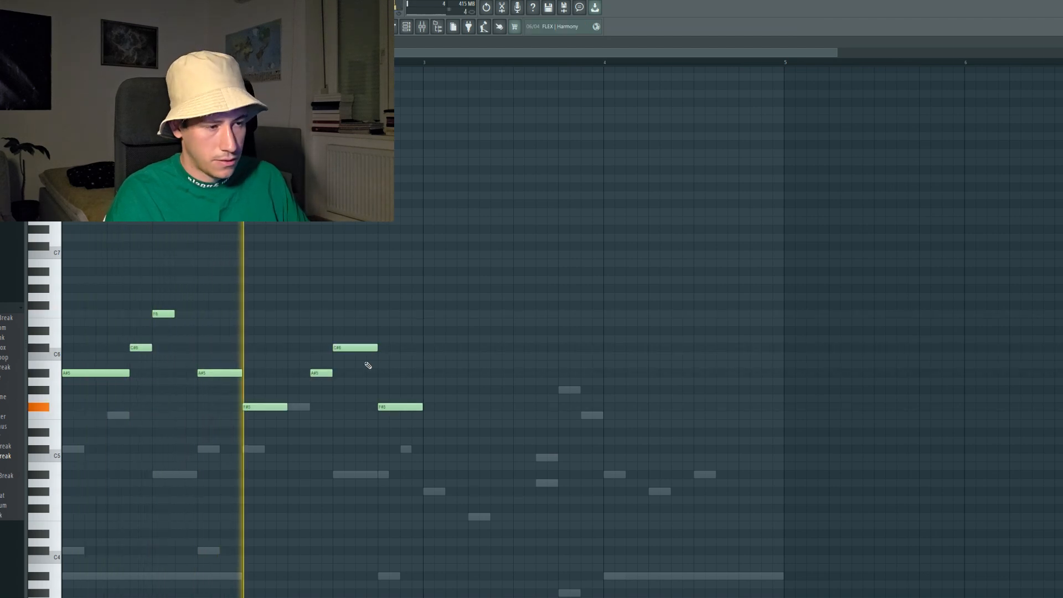
{"action": "key", "text": "space"}
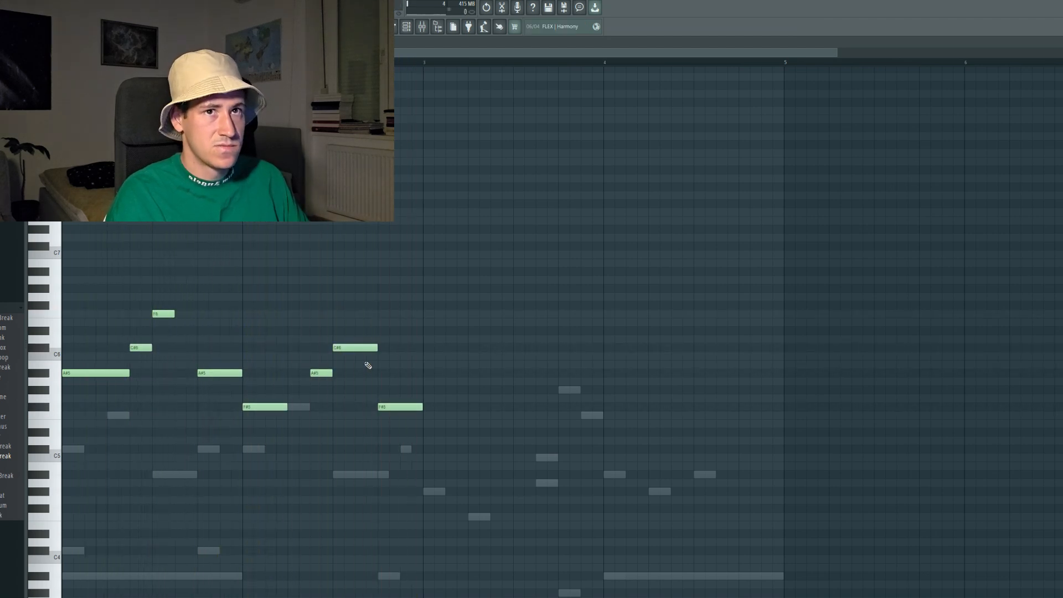
Fill bar 3 of the 808 line with a one-beat F5, an off-beat half-beat G#5, and one-beat C6 and F5.
{"action": "left_click", "coordinate": [442, 415]}
{"action": "left_click", "coordinate": [507, 391]}
{"action": "key", "text": "space"}
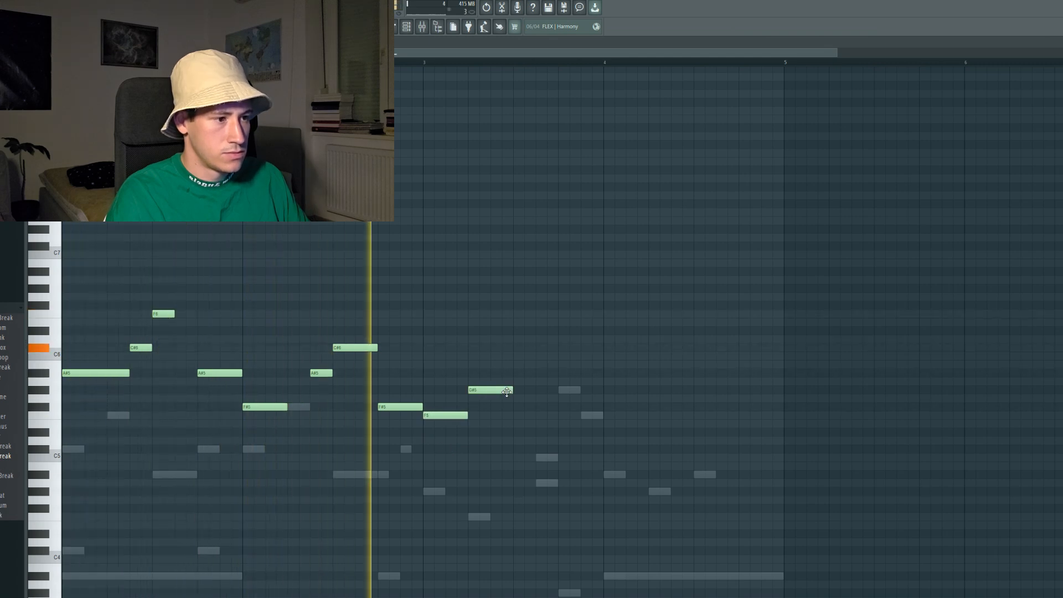
{"action": "key", "text": "space"}
{"action": "right_click", "coordinate": [492, 392]}
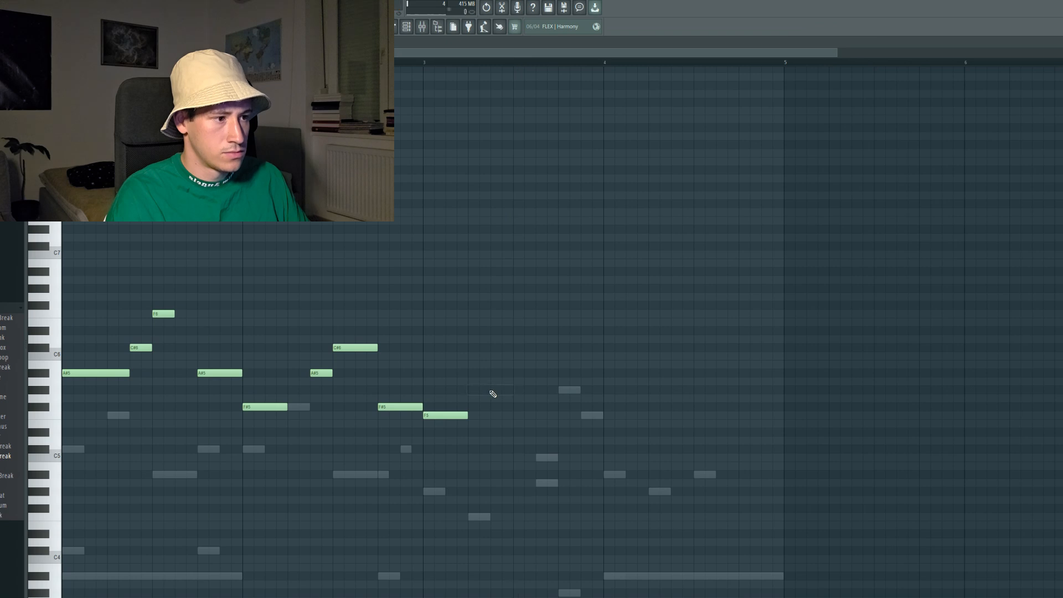
{"action": "key", "text": "space"}
{"action": "left_click_drag", "start_coordinate": [533, 391], "coordinate": [509, 393]}
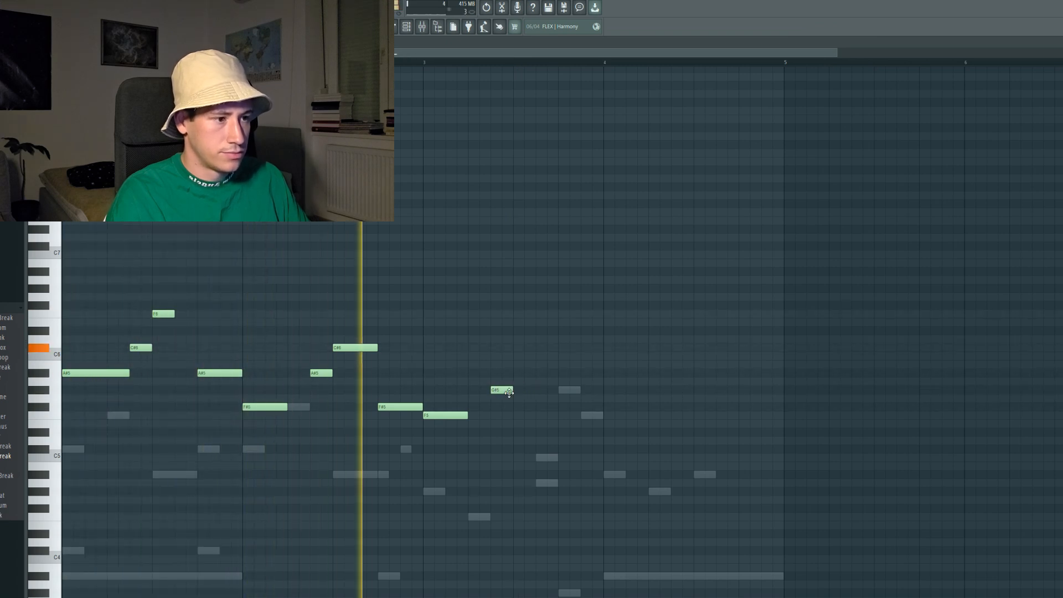
{"action": "key", "text": "space"}
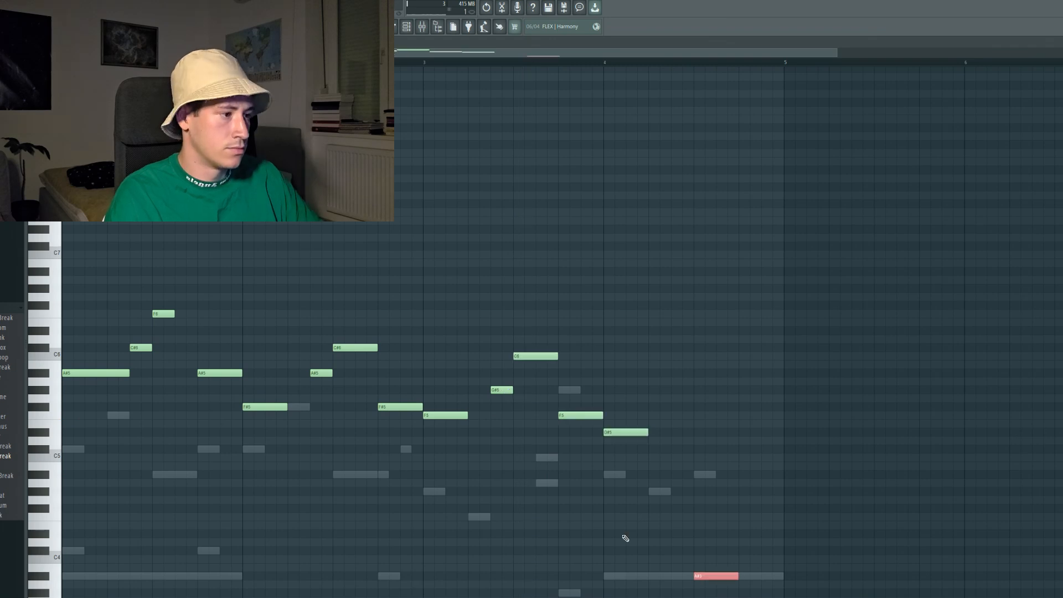
Raise the 808 note on beat 3 of bar 4 two octaves to A#5 and play back the bass line.
{"action": "key", "text": "ctrl+Up"}
{"action": "key", "text": "ctrl+Up"}
{"action": "key", "text": "space"}
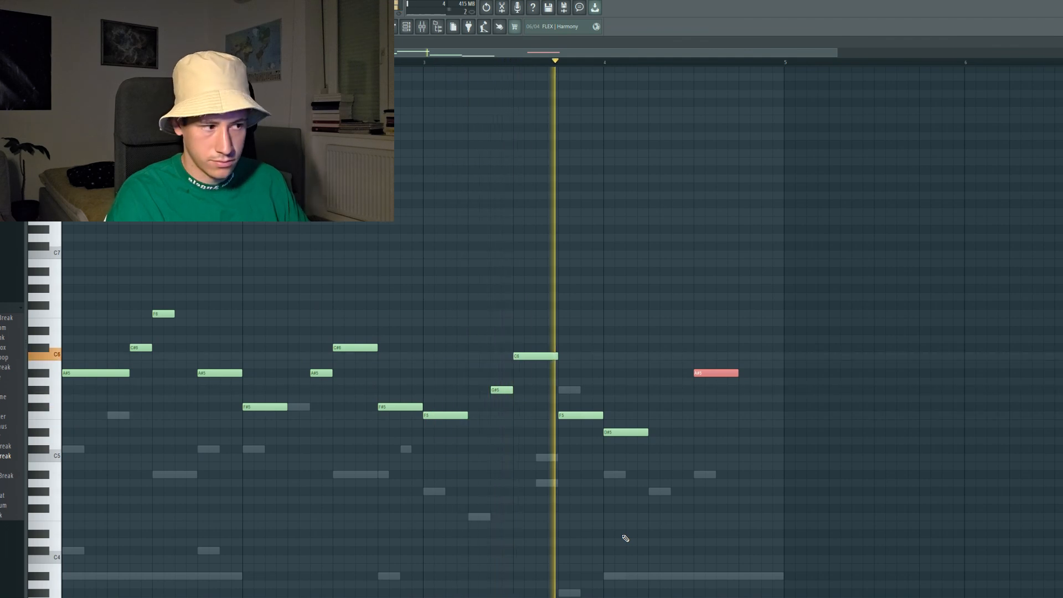
{"action": "key", "text": "space"}
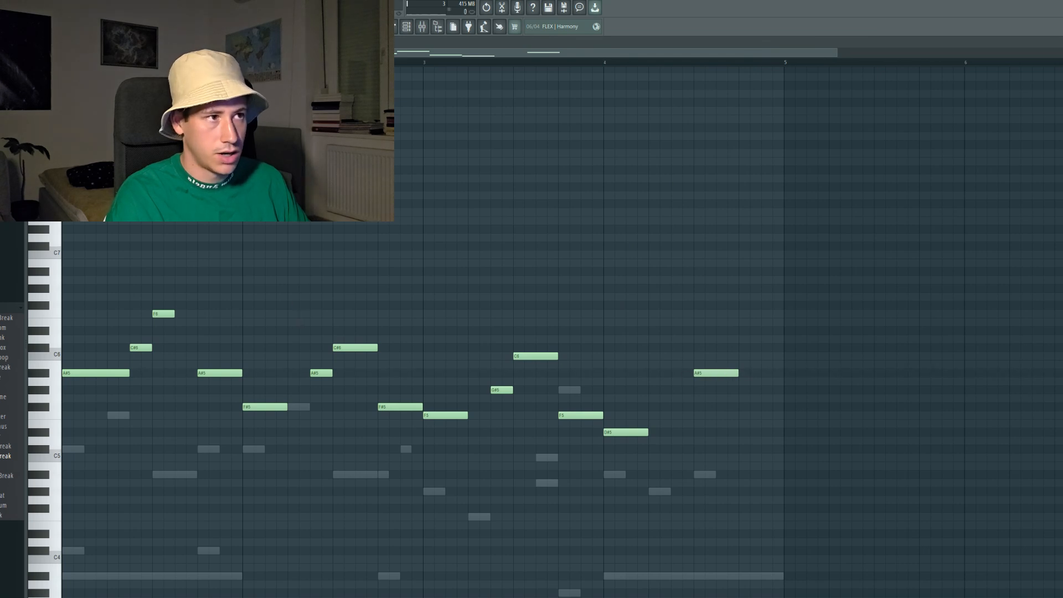
Try filling the 808 HiHat channel on every 2 steps, listen to it with the pattern, and undo the fill.
{"action": "left_click", "coordinate": [408, 28]}
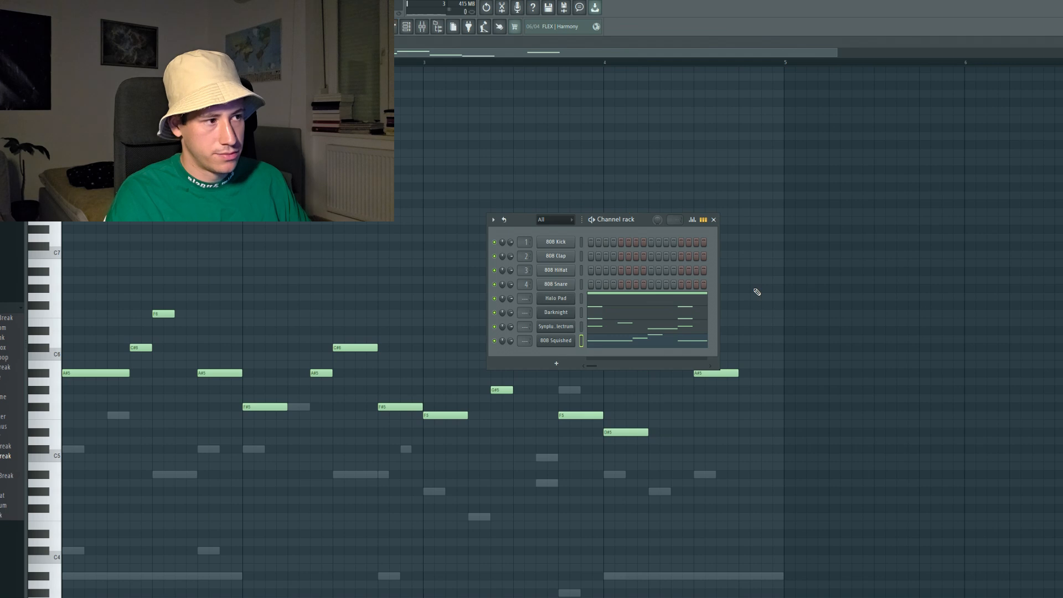
{"action": "right_click", "coordinate": [557, 270]}
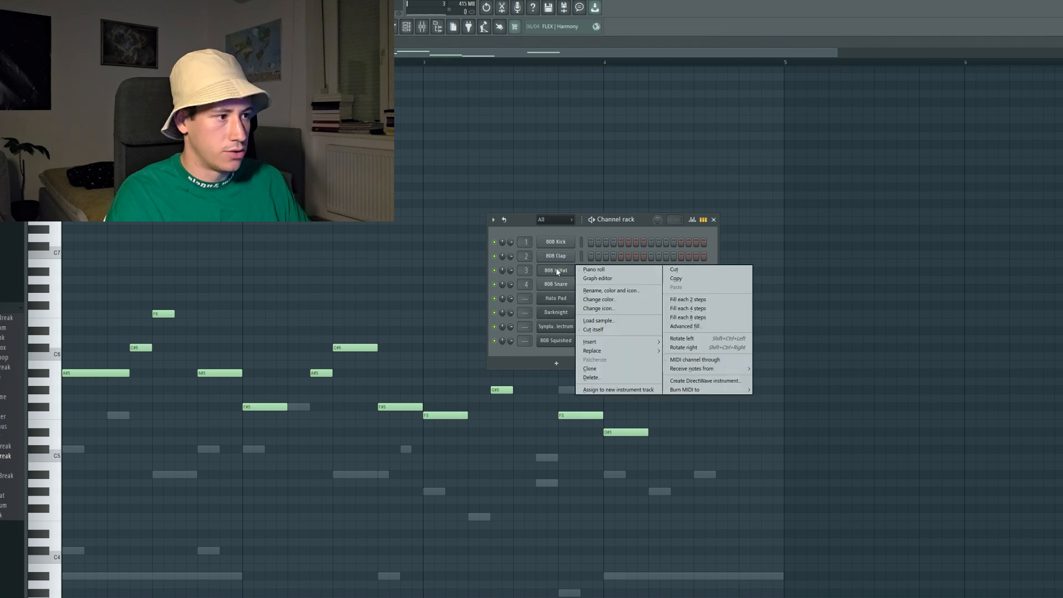
{"action": "left_click", "coordinate": [703, 302]}
{"action": "key", "text": "space"}
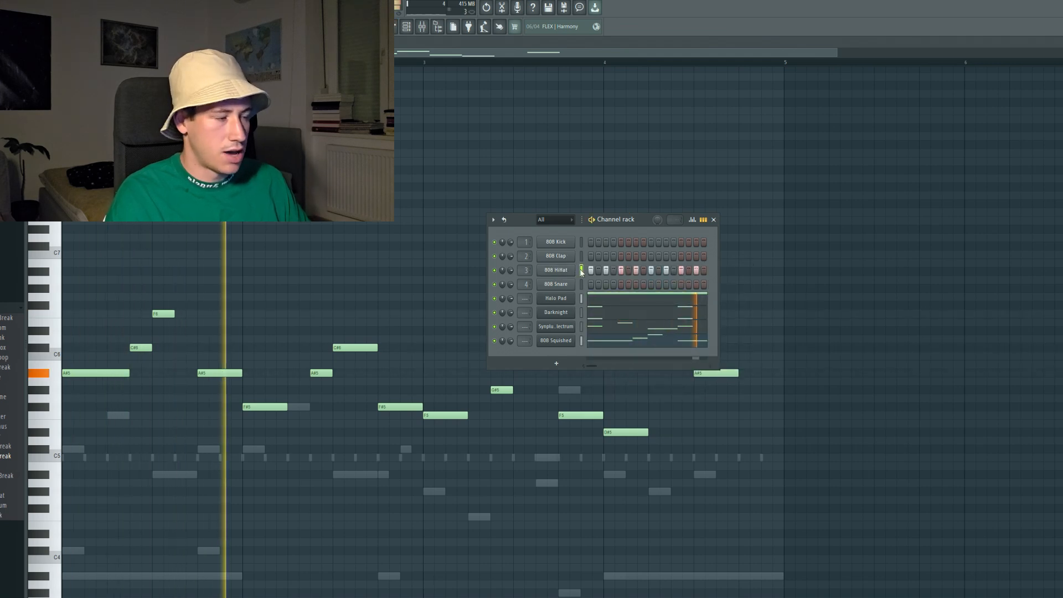
{"action": "key", "text": "ctrl+z"}
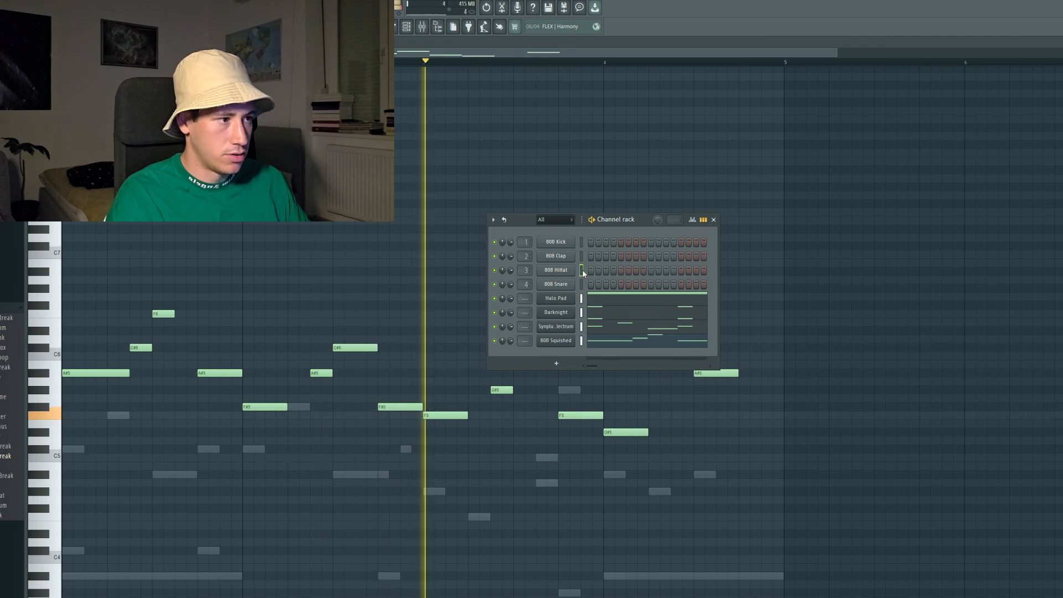
{"action": "key", "text": "space"}
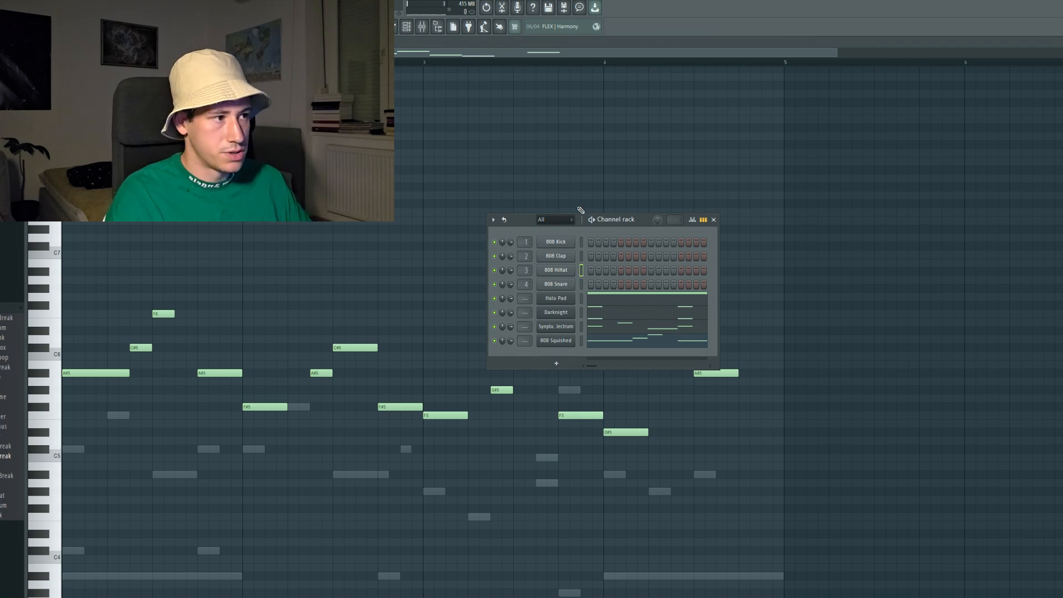
Open the playlist and place the Halo Pad pattern on track 3 and Darknight on track 2, both starting at bar 1.
{"action": "left_click_drag", "start_coordinate": [529, 223], "coordinate": [483, 204]}
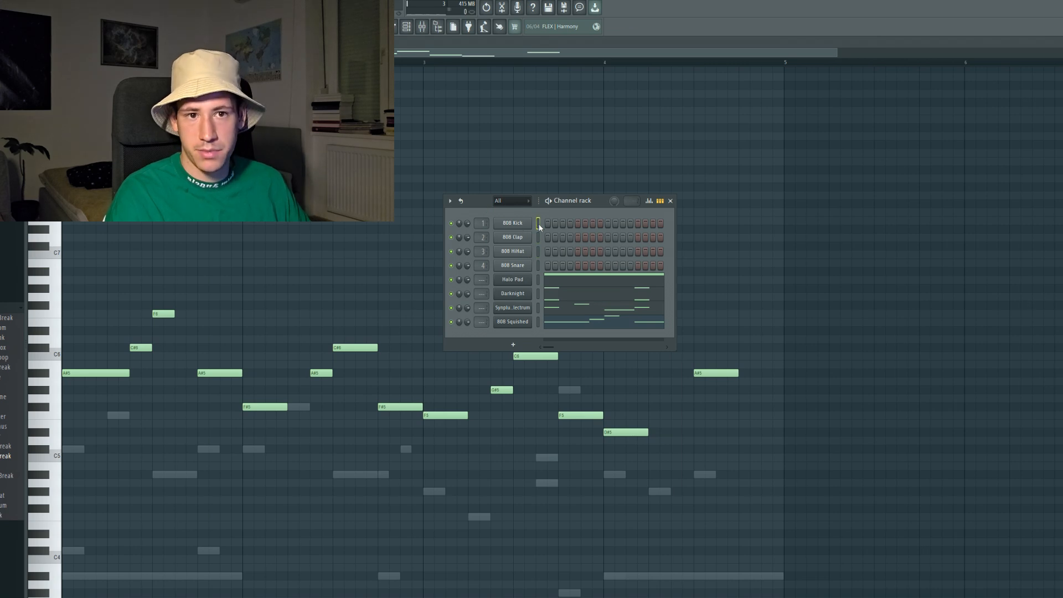
{"action": "left_click", "coordinate": [376, 27]}
{"action": "right_click", "coordinate": [69, 76]}
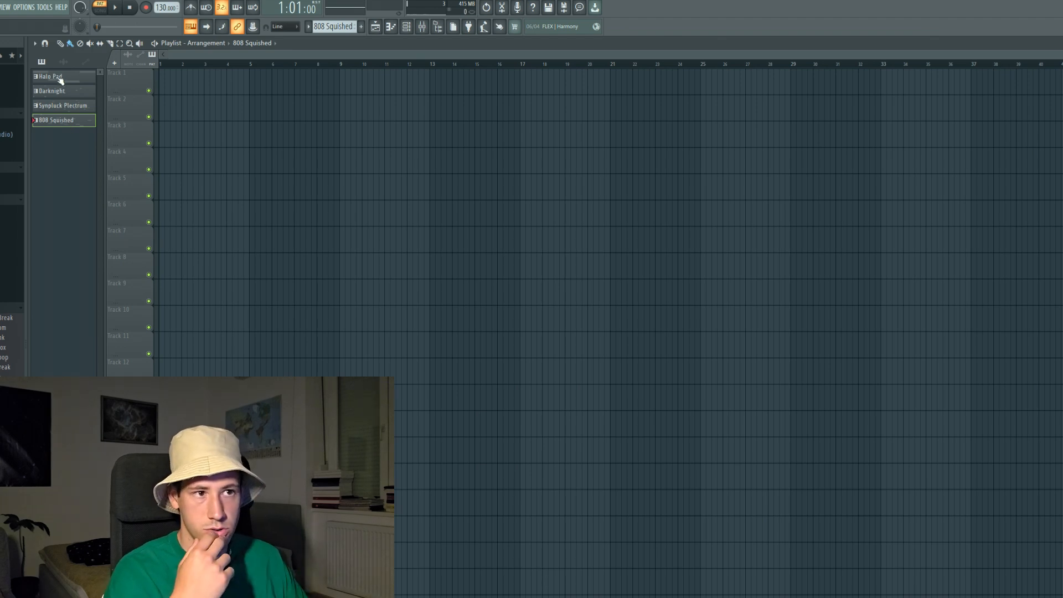
{"action": "left_click", "coordinate": [166, 138]}
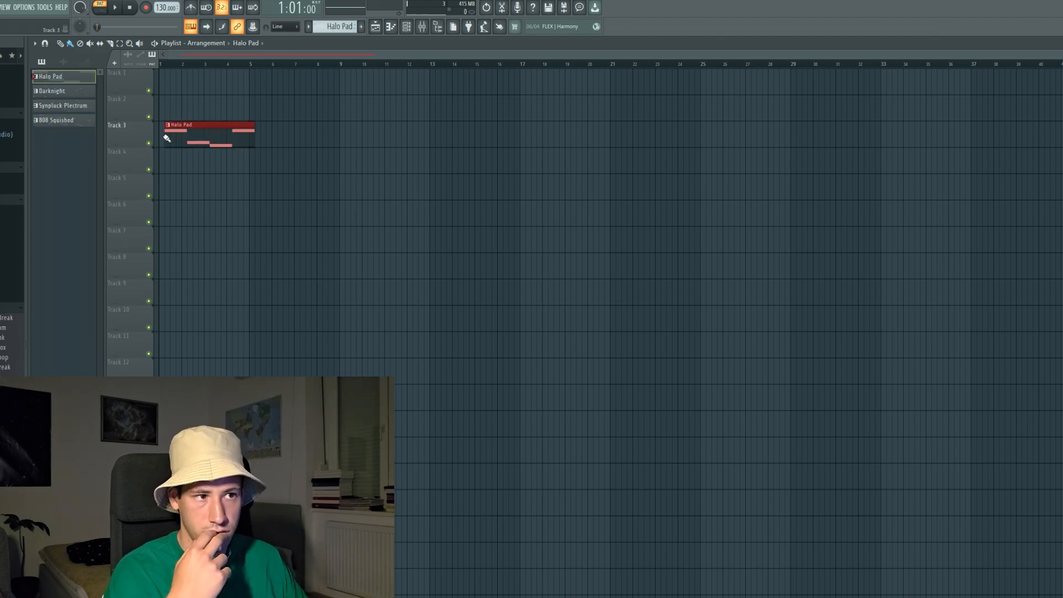
{"action": "left_click", "coordinate": [166, 111]}
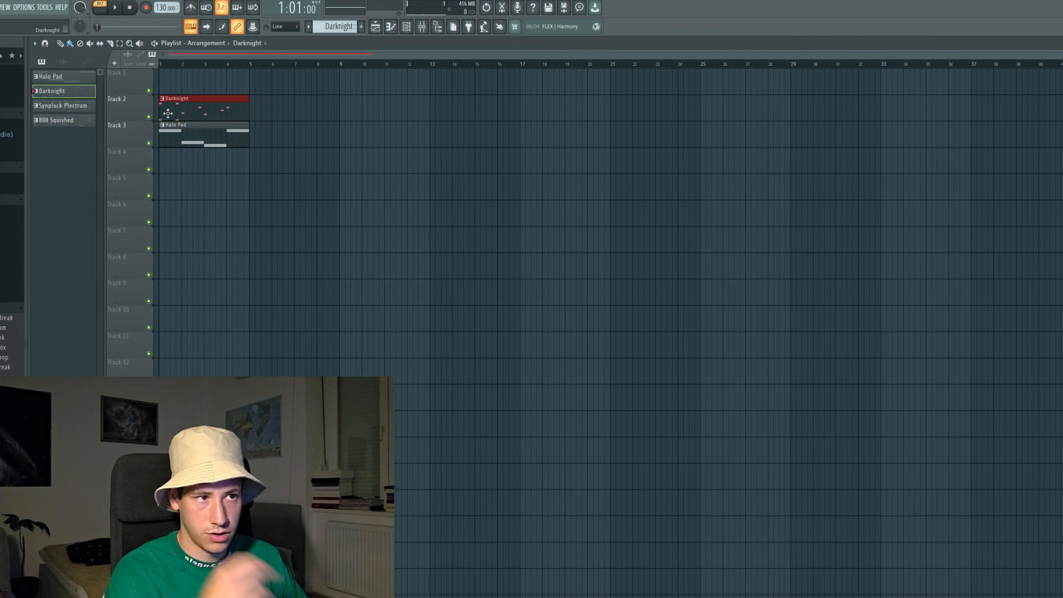
Play the first four bars, then repeat the Darknight and Halo Pad clips at bar 5 and listen again.
{"action": "key", "text": "space"}
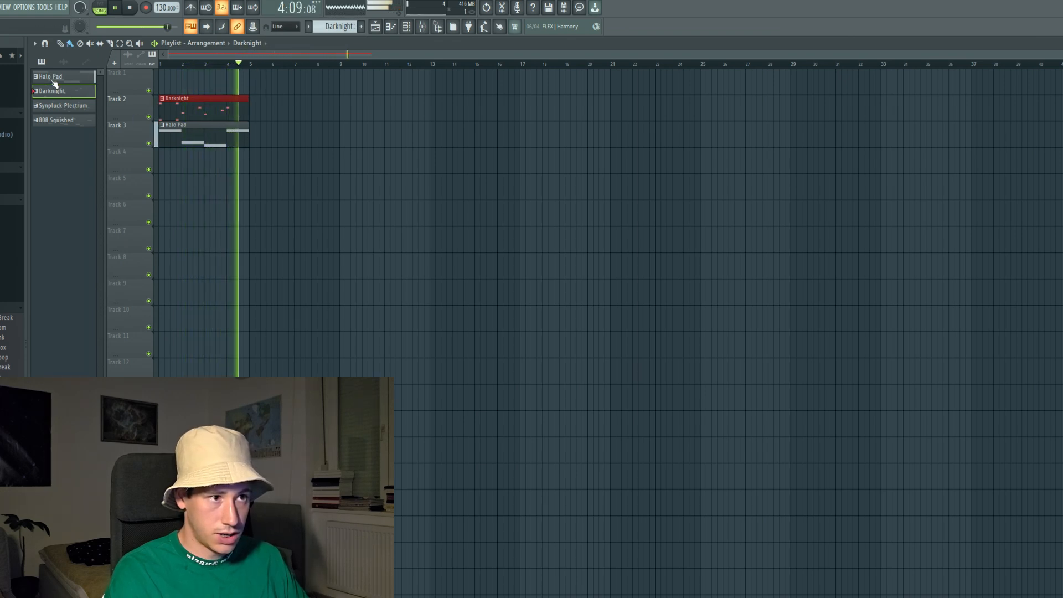
{"action": "key", "text": "space"}
{"action": "left_click", "coordinate": [253, 105]}
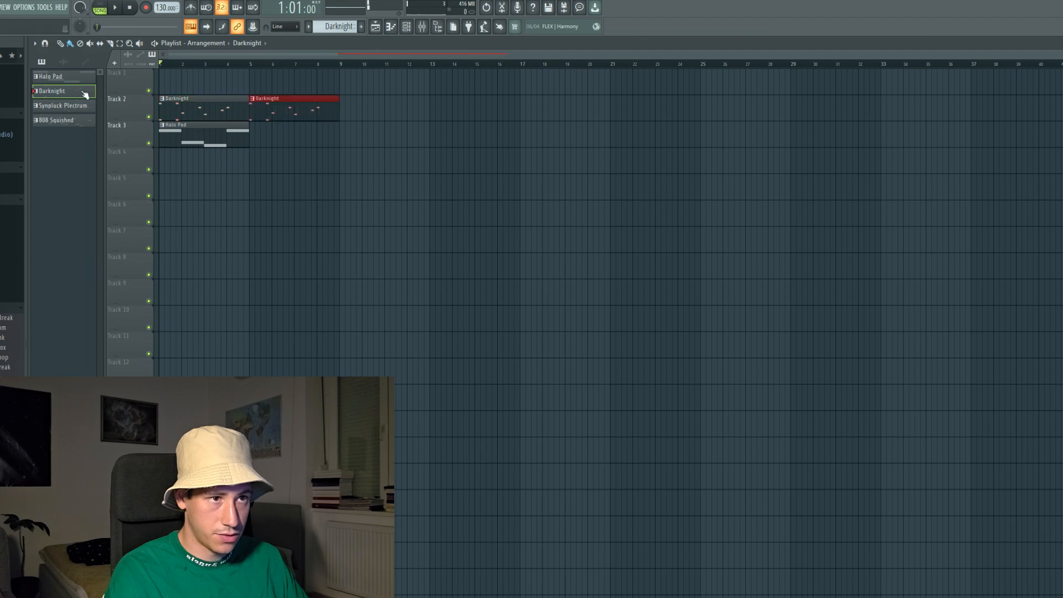
{"action": "left_click", "coordinate": [255, 131]}
{"action": "key", "text": "space"}
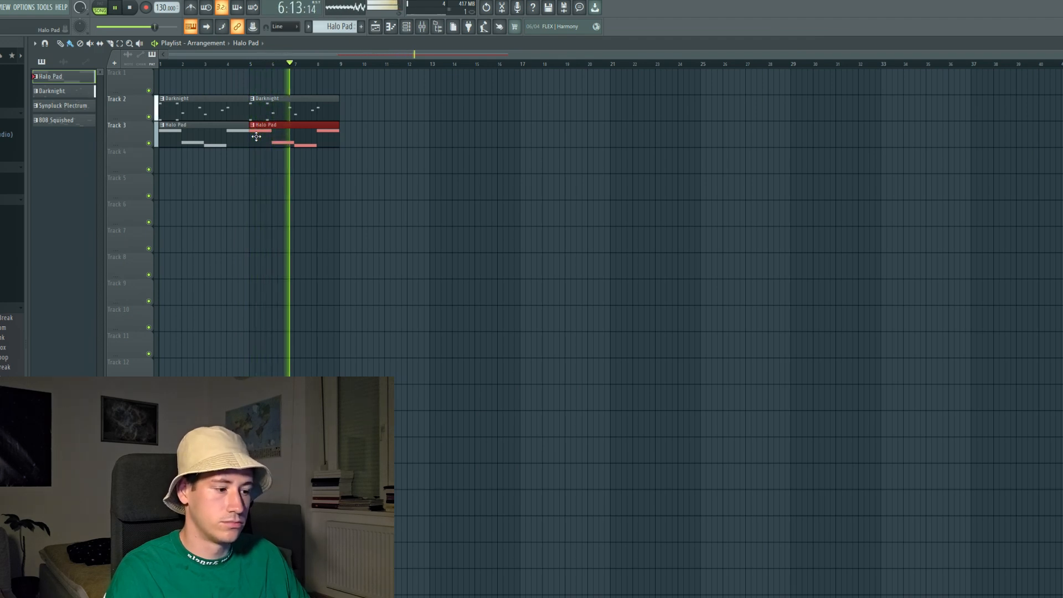
Place Synpluck Plectrum on track 1 at bar 9 and bring in shortened Darknight, Halo Pad and 808 Squished clips from bar 11.
{"action": "left_click", "coordinate": [83, 106]}
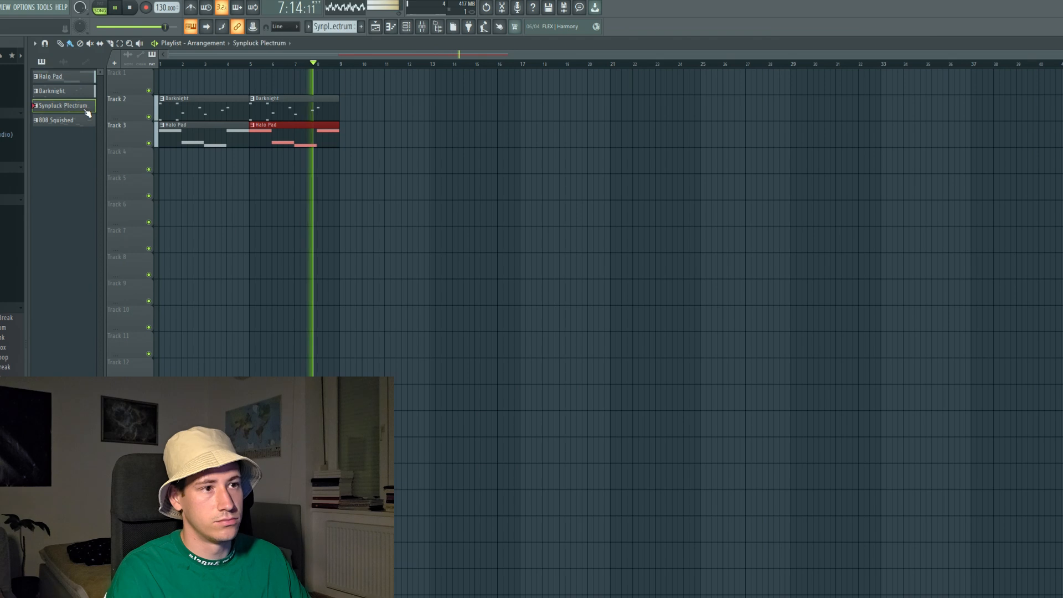
{"action": "left_click", "coordinate": [338, 78]}
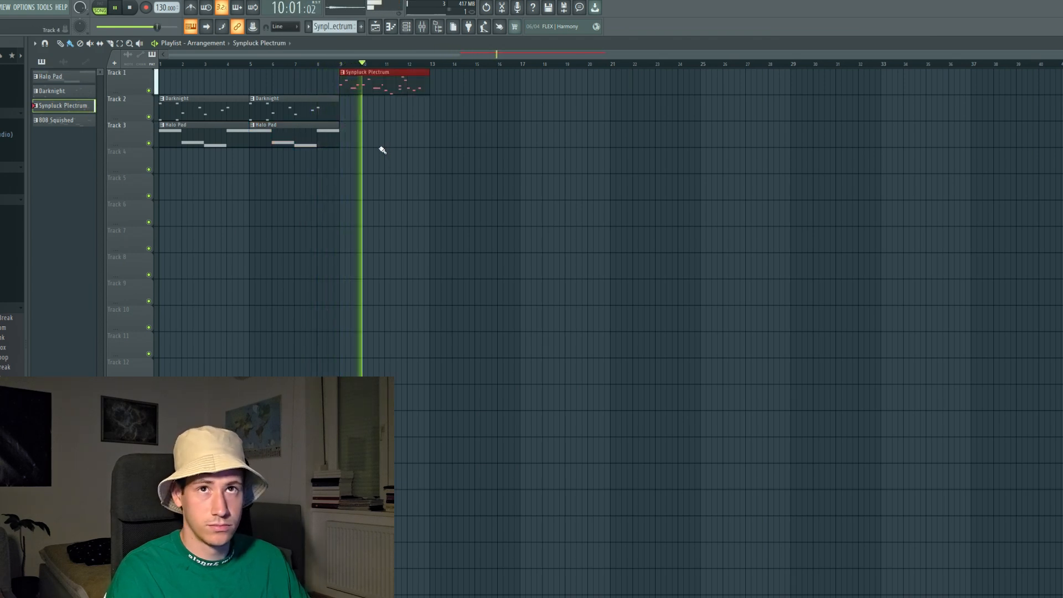
{"action": "key", "text": "space"}
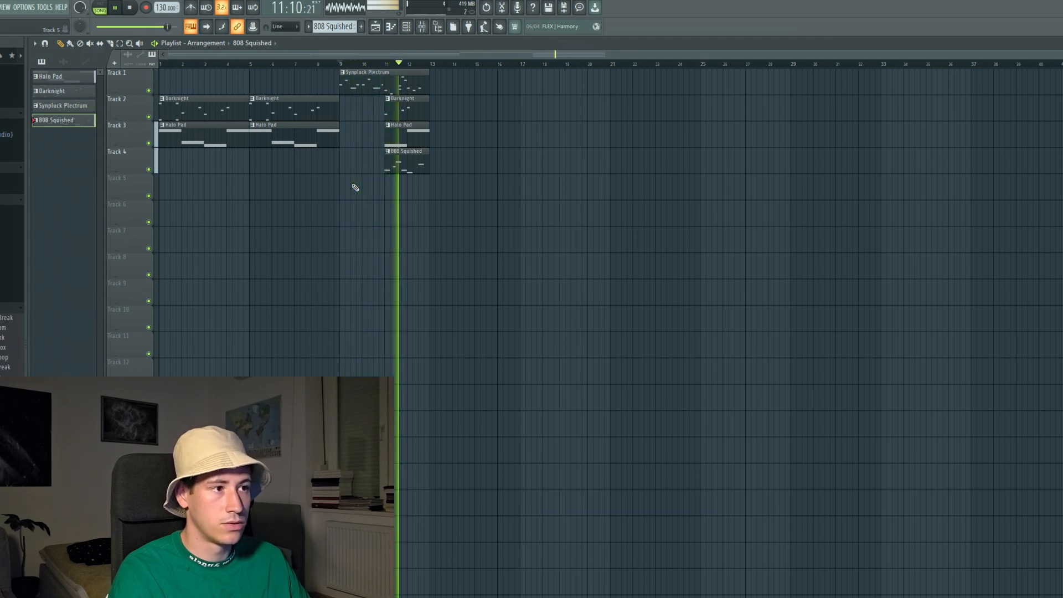
{"action": "key", "text": "space"}
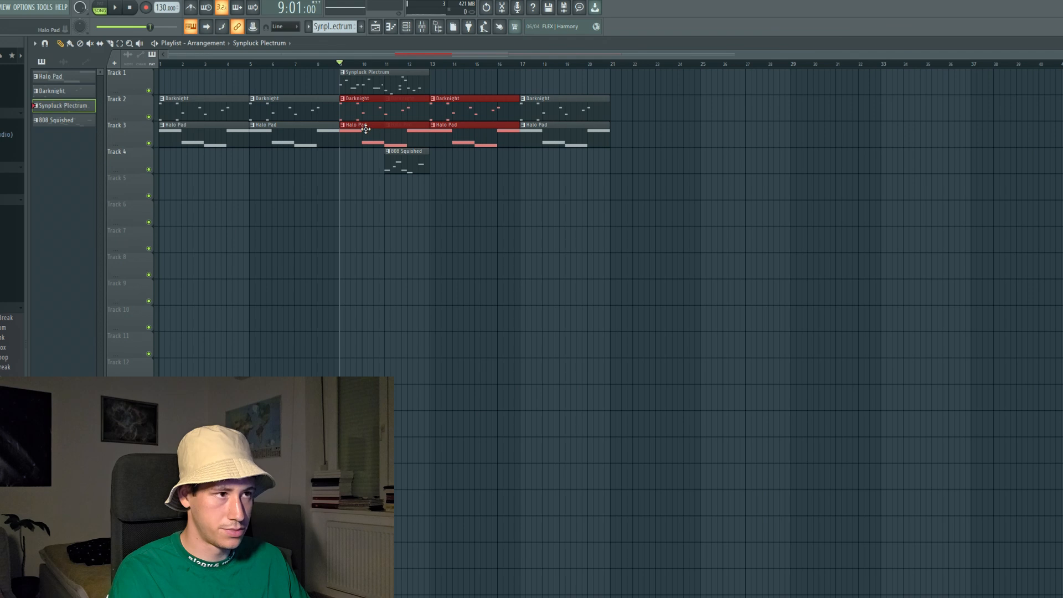
Remove the surplus Darknight and Halo Pad copies at bar 9, repeat Synpluck Plectrum at bars 13 and 17, and play it.
{"action": "right_click", "coordinate": [365, 129]}
{"action": "left_click_drag", "start_coordinate": [375, 76], "coordinate": [443, 75]}
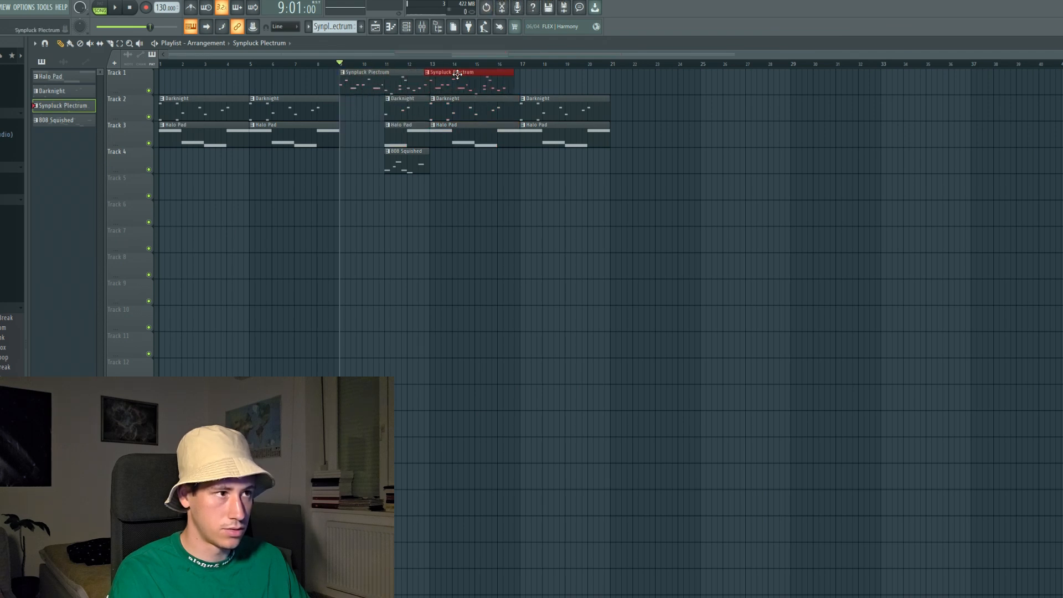
{"action": "left_click", "coordinate": [587, 74]}
{"action": "key", "text": "space"}
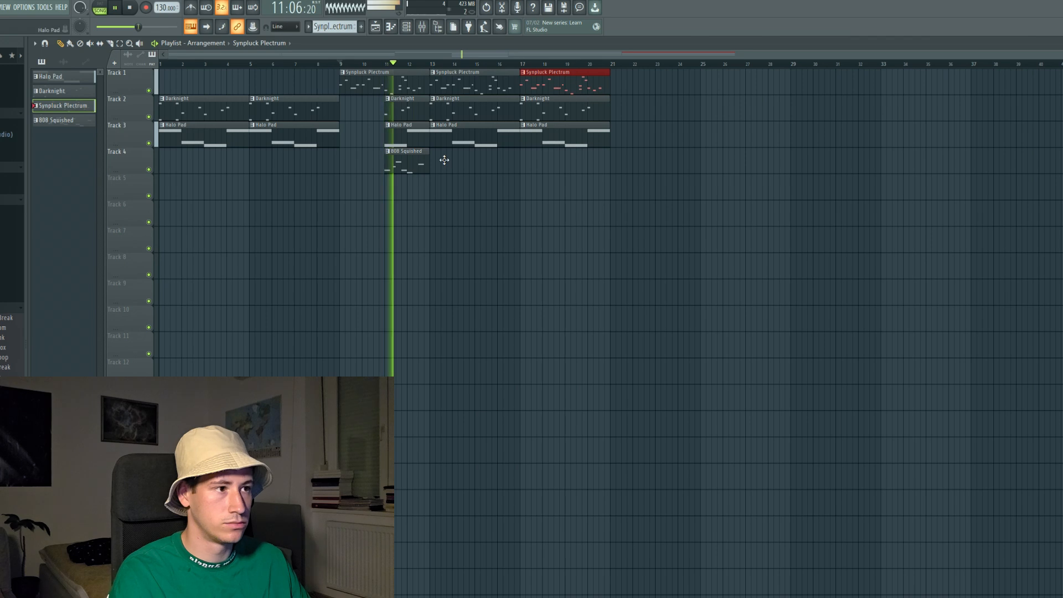
{"action": "key", "text": "space"}
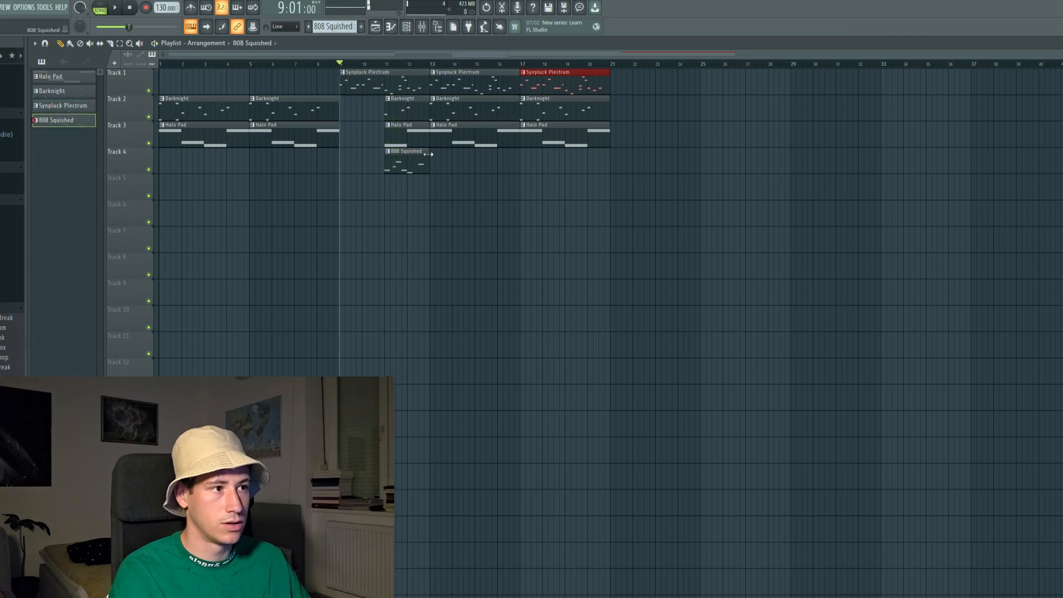
Repeat the 808 Squished pattern on track 4 at bars 13 and 17 and play the arrangement from bar 9.
{"action": "left_click", "coordinate": [431, 155]}
{"action": "left_click", "coordinate": [526, 159]}
{"action": "key", "text": "space"}
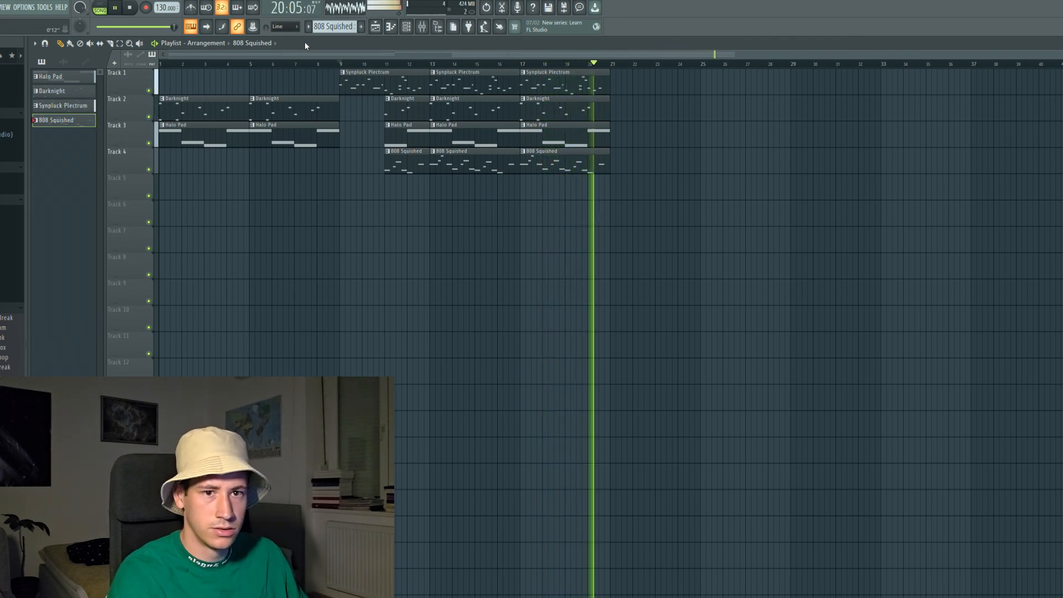
{"action": "key", "text": "space"}
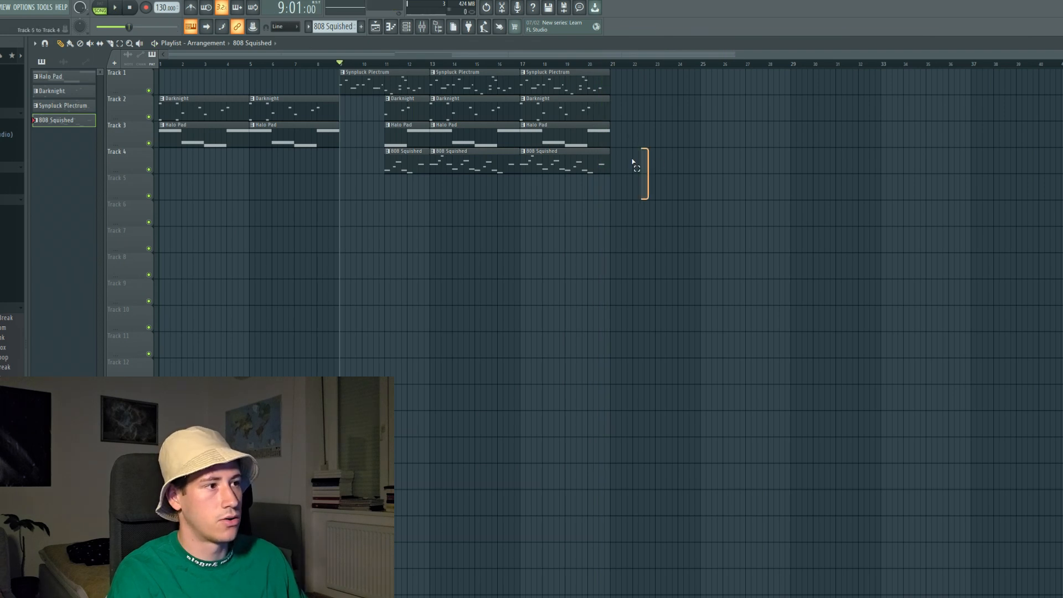
Copy the last Darknight, Halo Pad and 808 Squished clips to bar 21 and play the new section.
{"action": "left_click_drag", "start_coordinate": [633, 162], "coordinate": [584, 118]}
{"action": "key", "text": "ctrl+c"}
{"action": "key", "text": "ctrl+v"}
{"action": "left_click_drag", "start_coordinate": [389, 110], "coordinate": [656, 98]}
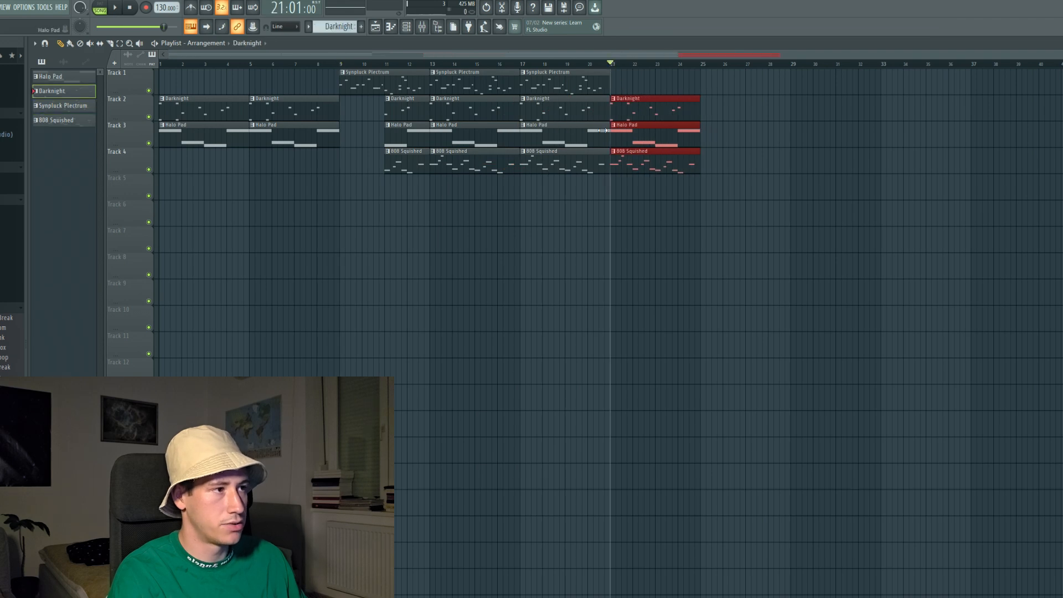
{"action": "key", "text": "space"}
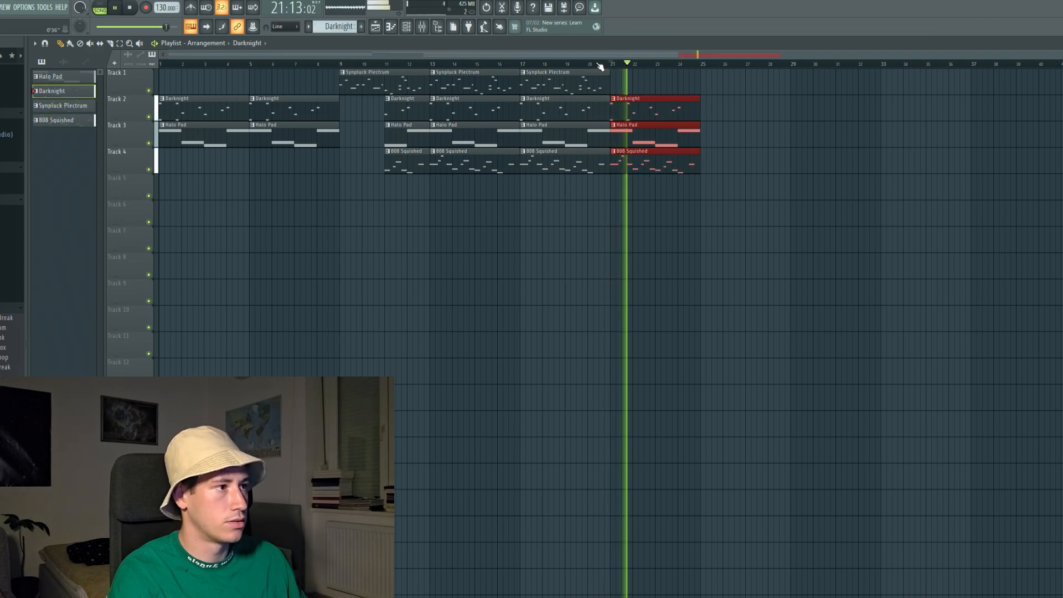
{"action": "key", "text": "space"}
{"action": "scroll", "coordinate": [667, 184], "scroll_direction": "up", "scroll_amount": 1}
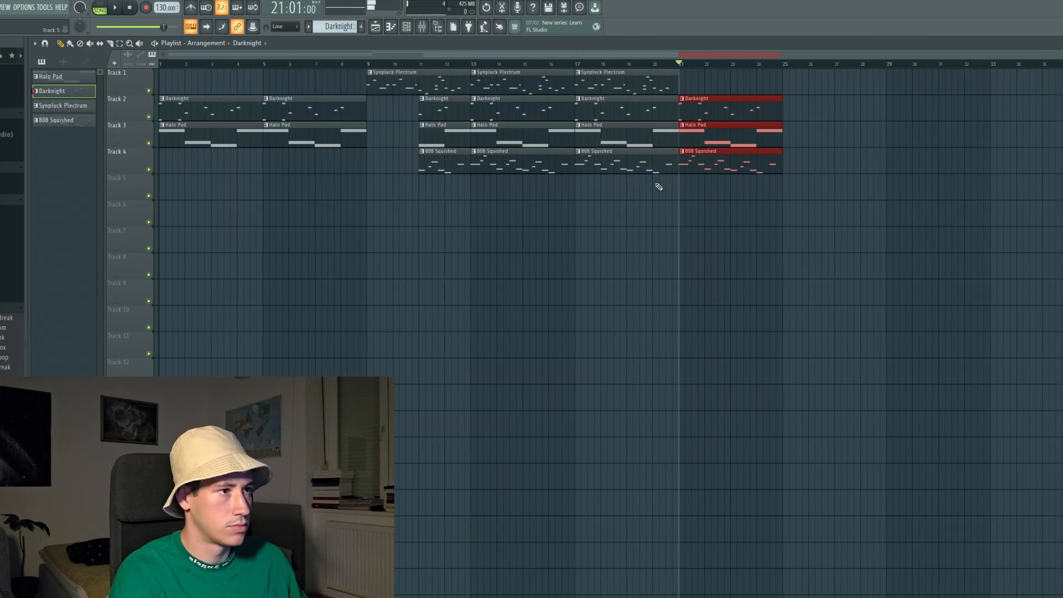
Align the copied section of Synpluck, Darknight, Halo Pad and 808 clips to start at bar 29 and set the playhead to bar 41.
{"action": "left_click_drag", "start_coordinate": [651, 204], "coordinate": [835, 75]}
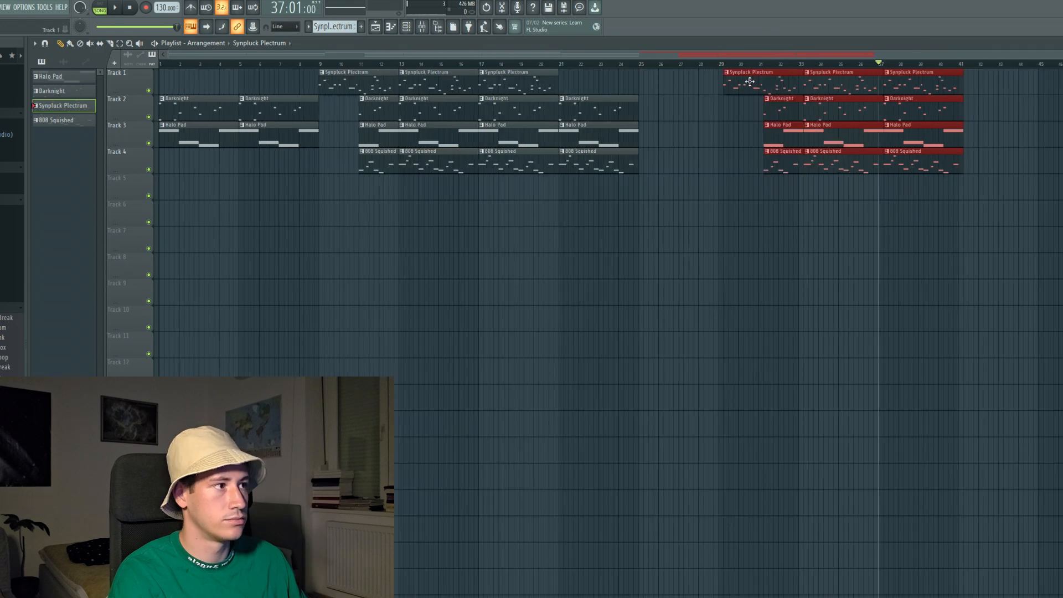
{"action": "left_click_drag", "start_coordinate": [750, 82], "coordinate": [747, 81]}
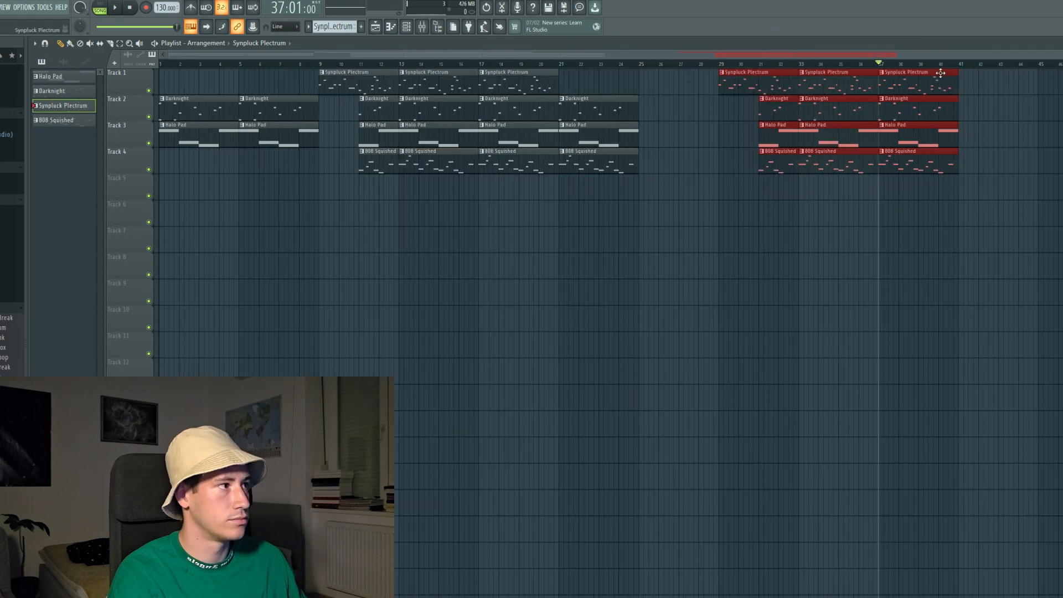
{"action": "left_click", "coordinate": [960, 63]}
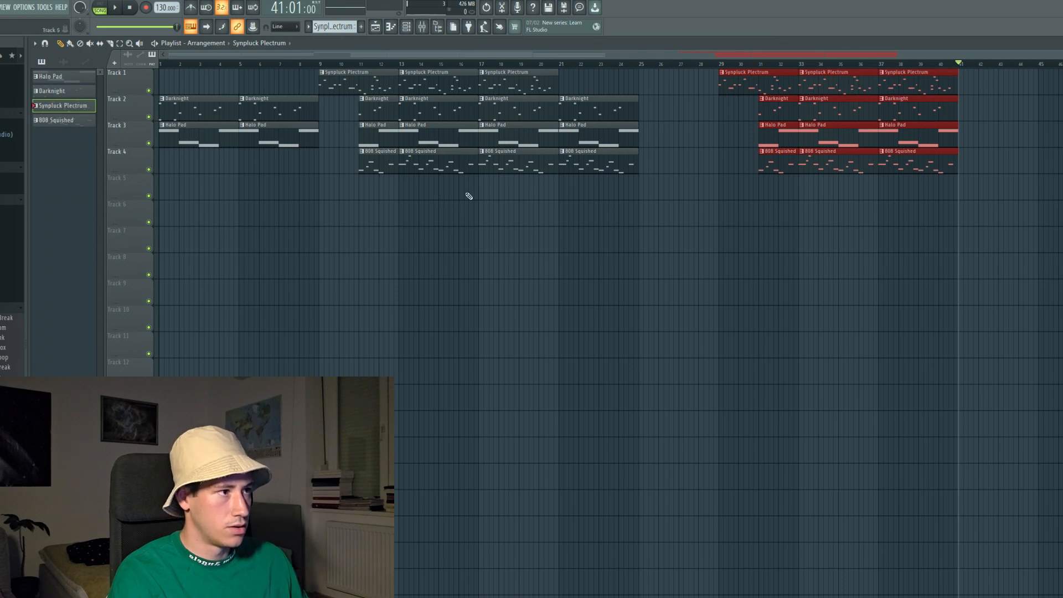
Copy the four-track block of Synpluck, Darknight, Halo Pad and 808 clips at bar 13 into the gap at bar 25.
{"action": "left_click_drag", "start_coordinate": [447, 218], "coordinate": [443, 89]}
{"action": "key", "text": "ctrl+c"}
{"action": "key", "text": "ctrl+v"}
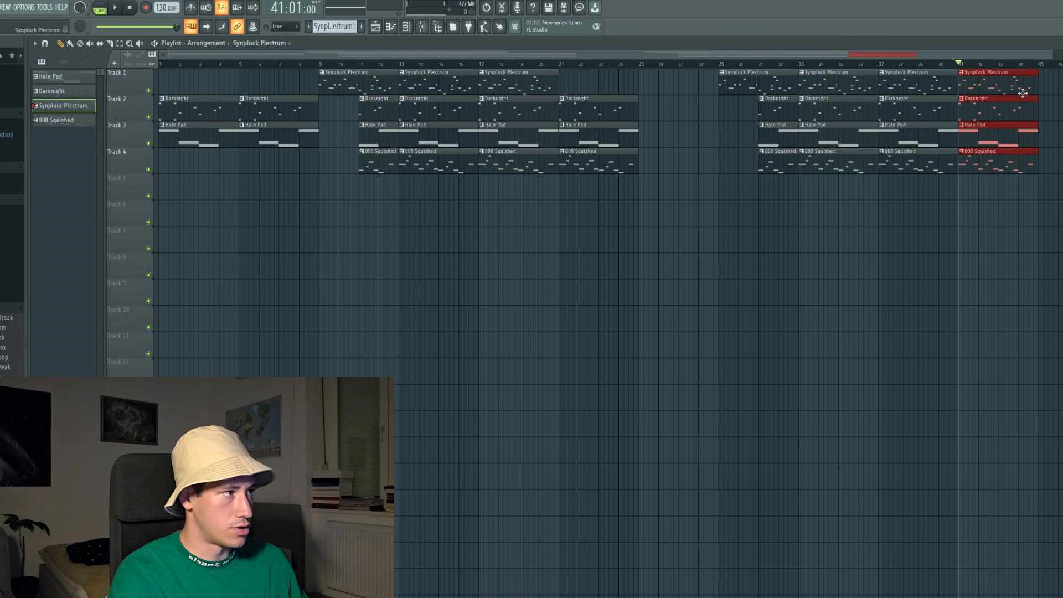
{"action": "left_click_drag", "start_coordinate": [1022, 93], "coordinate": [705, 79]}
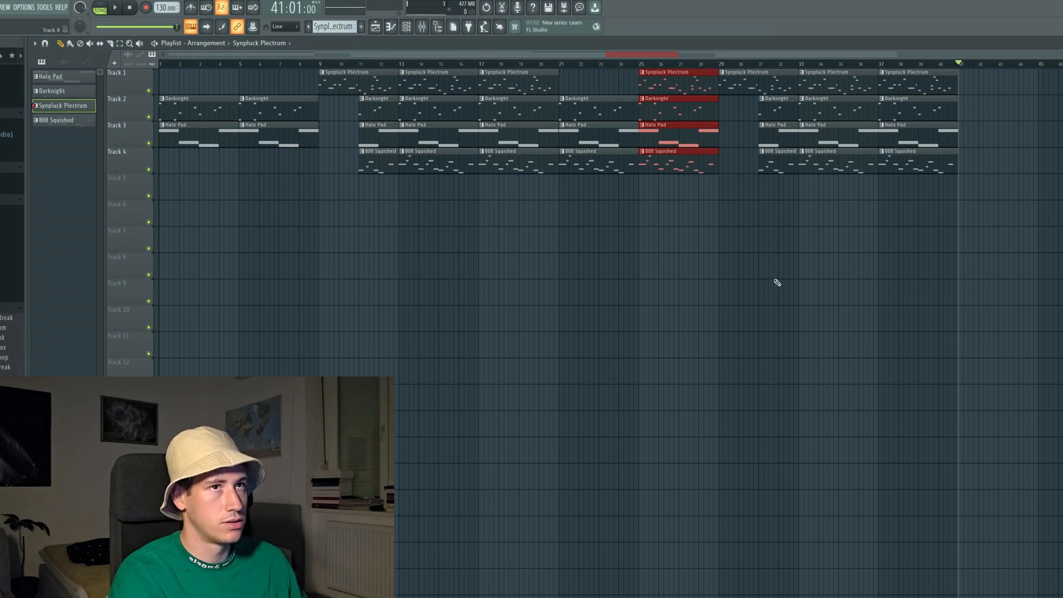
Copy the intro's two Darknight and two Halo Pad clips to bar 41 as an outro and set the playhead to bar 49.
{"action": "left_click_drag", "start_coordinate": [323, 194], "coordinate": [160, 95]}
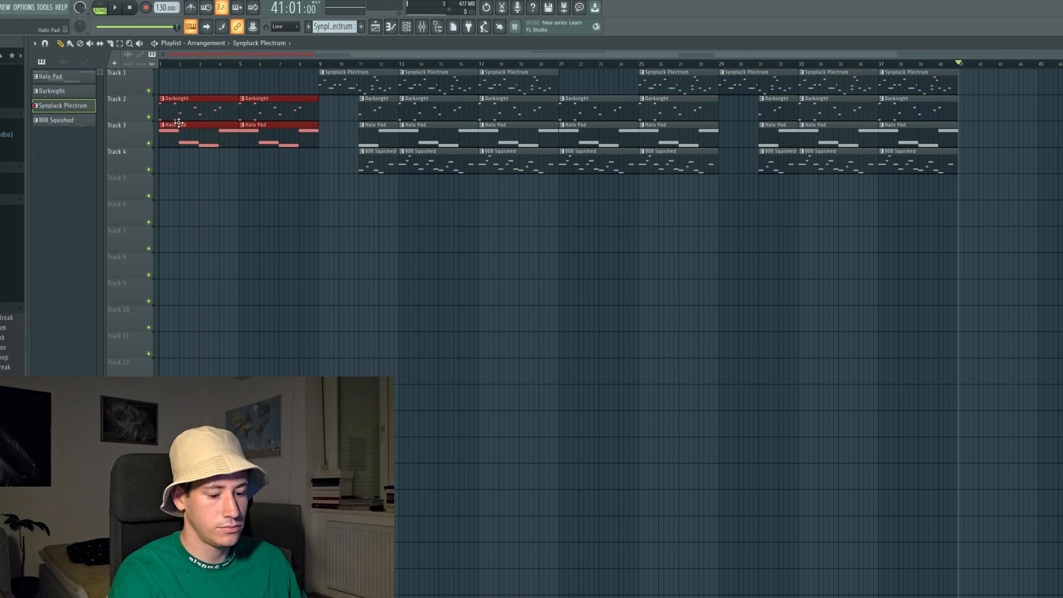
{"action": "key", "text": "ctrl+c"}
{"action": "key", "text": "ctrl+v"}
{"action": "left_click_drag", "start_coordinate": [963, 68], "coordinate": [991, 64]}
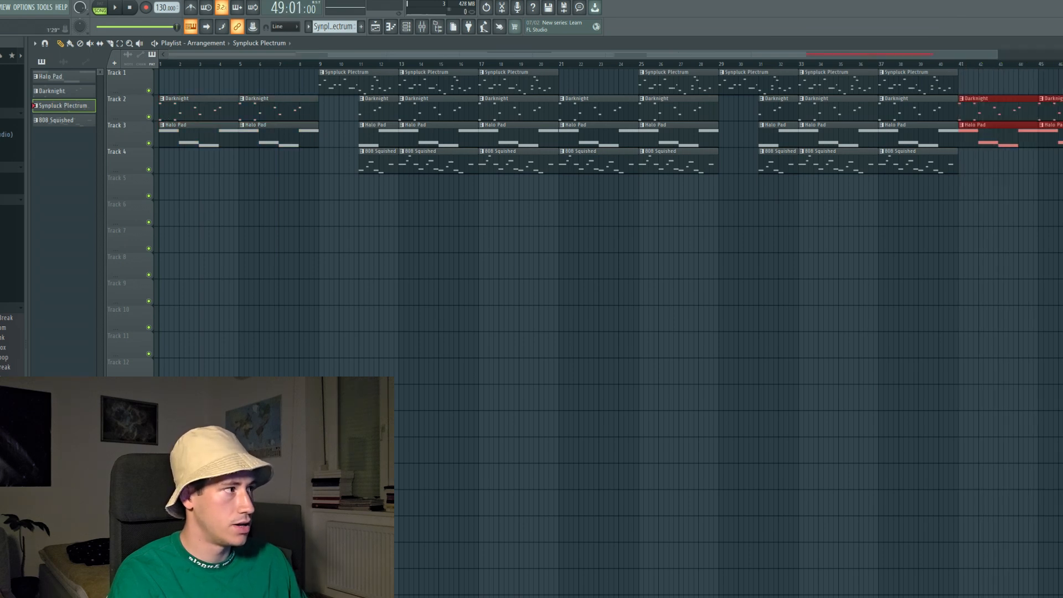
{"action": "scroll", "coordinate": [854, 249], "scroll_direction": "down", "scroll_amount": 2, "text": "ctrl"}
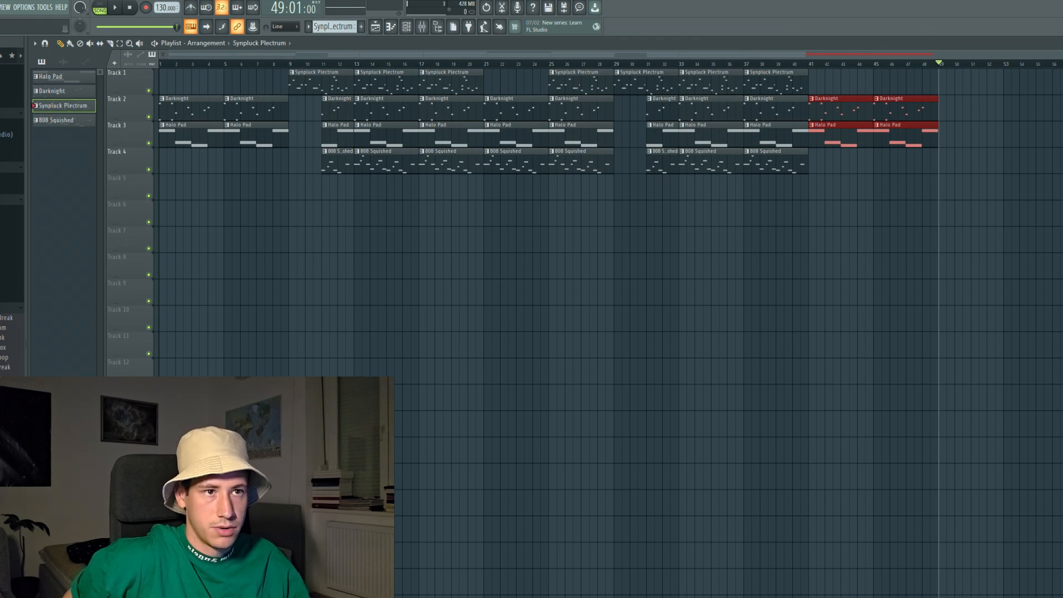
Add the drum loop sample to track 5 just after bar 49 and play it on its own.
{"action": "left_click_drag", "start_coordinate": [6, 128], "coordinate": [945, 185]}
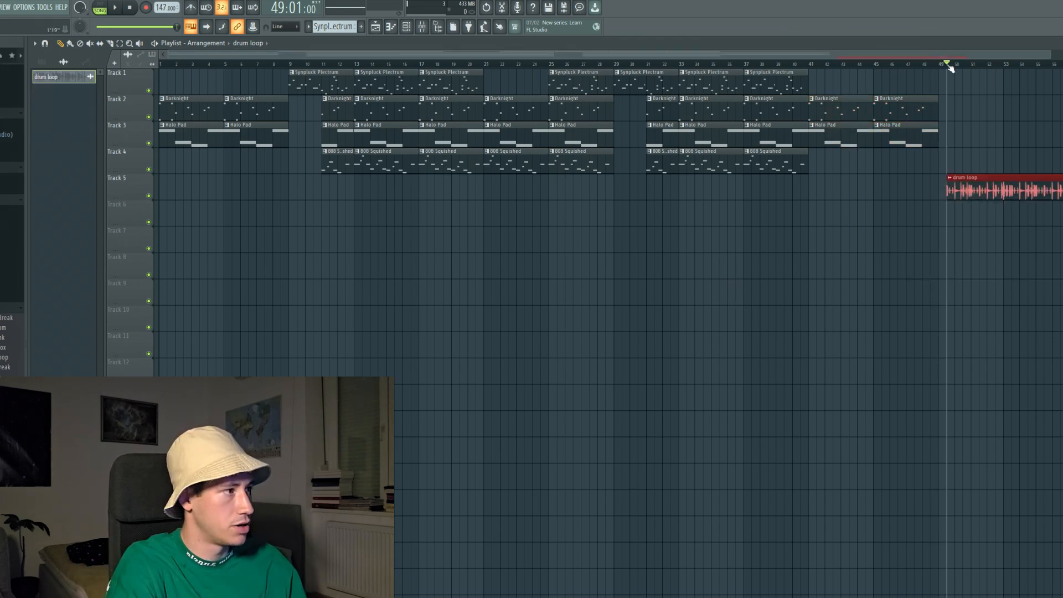
{"action": "key", "text": "space"}
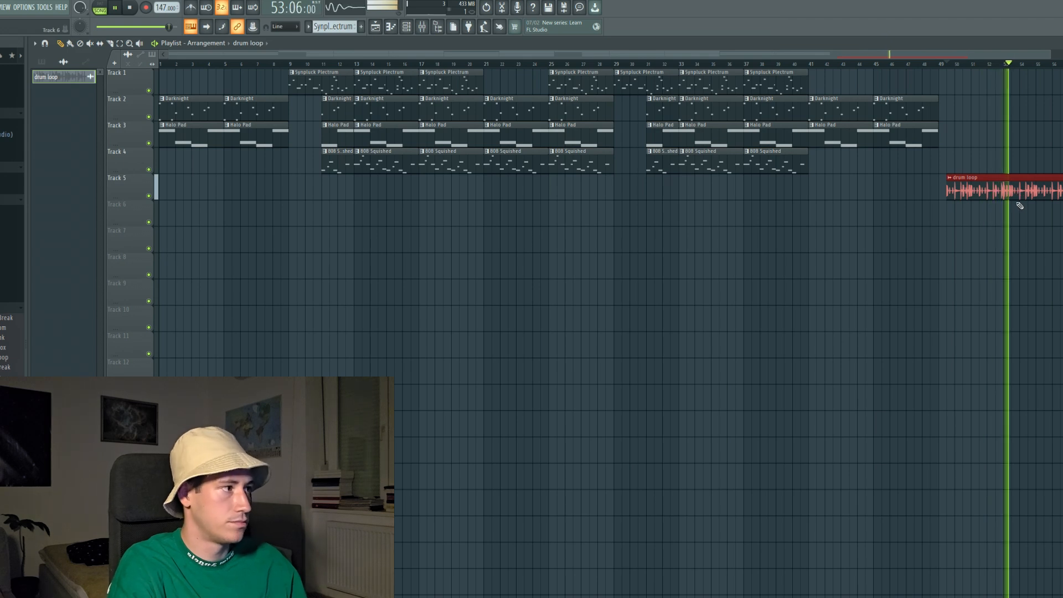
{"action": "key", "text": "space"}
Move the drum loop on track 5 to bar 29 and play it with the other patterns from about bar 31.
{"action": "left_click_drag", "start_coordinate": [1009, 190], "coordinate": [677, 190]}
{"action": "left_click", "coordinate": [642, 65]}
{"action": "key", "text": "space"}
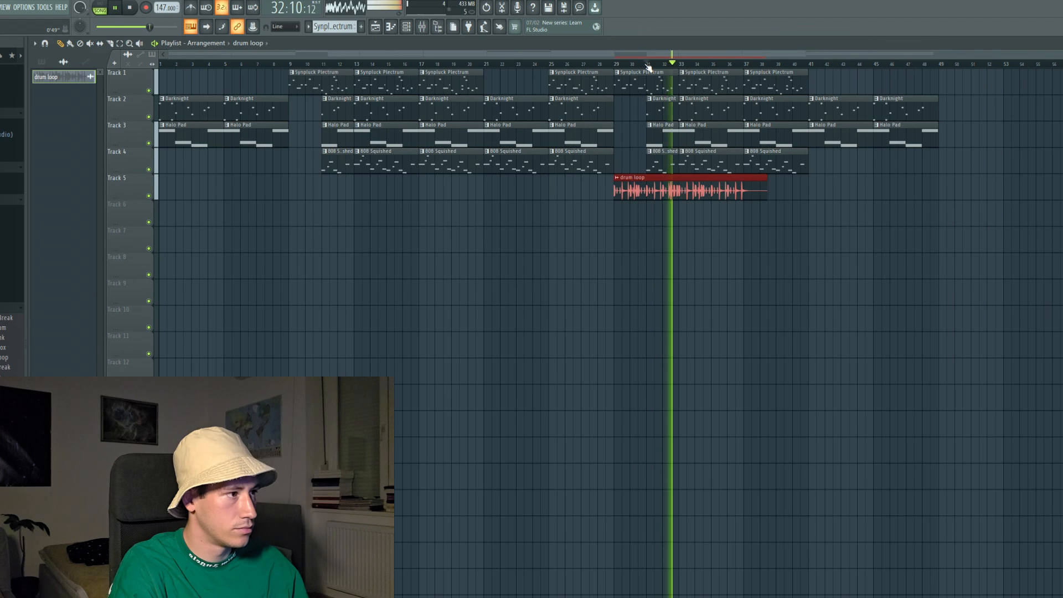
{"action": "key", "text": "space"}
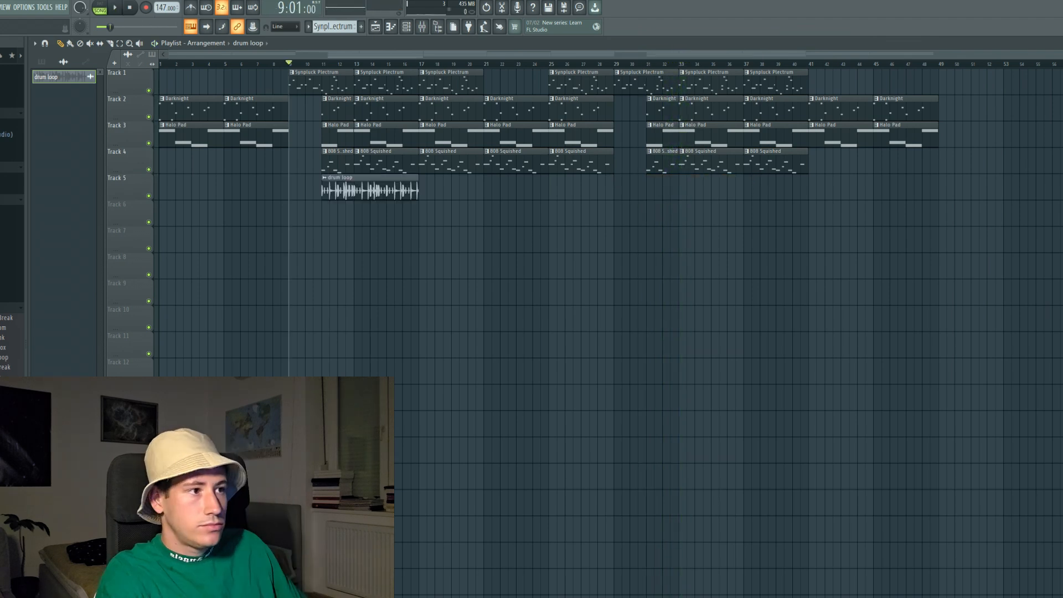
Play the song from bar 9, undo the last drum loop edits, and place the drum loop again at bar 11 on track 5.
{"action": "key", "text": "space"}
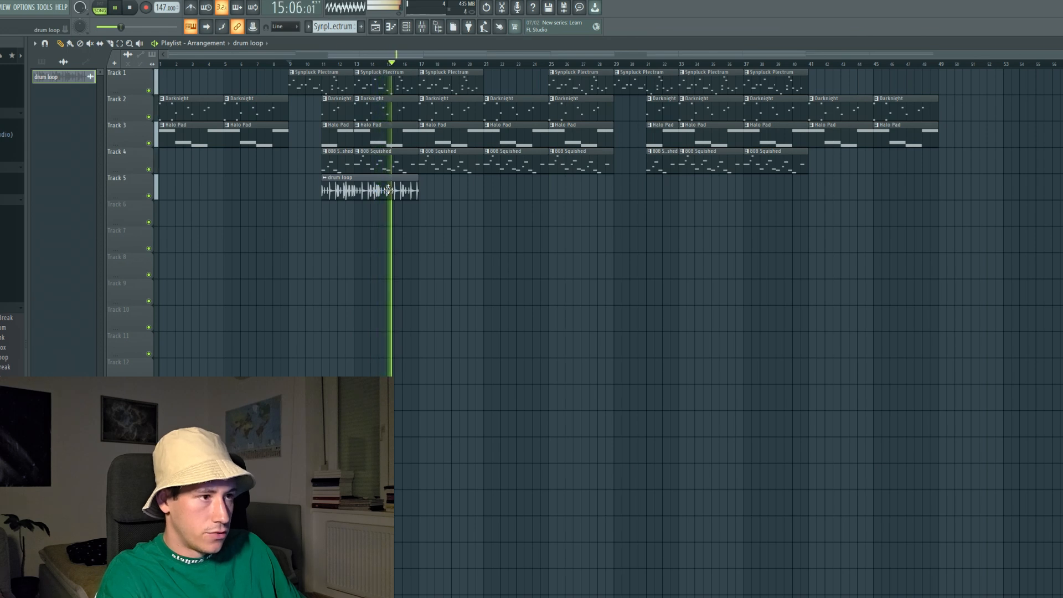
{"action": "key", "text": "ctrl+z"}
{"action": "key", "text": "ctrl+z"}
{"action": "right_click", "coordinate": [366, 188]}
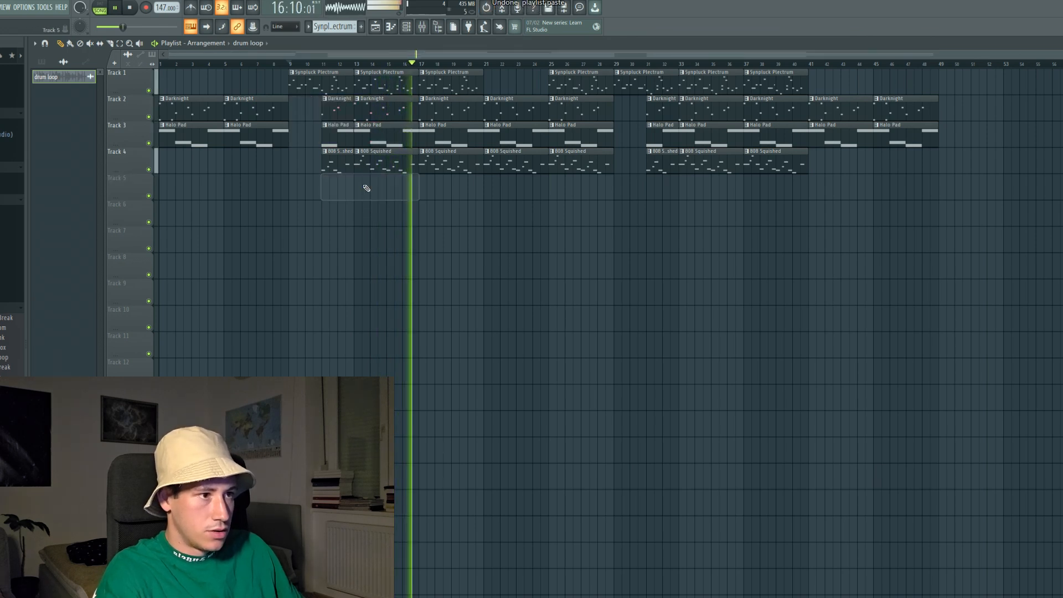
{"action": "left_click", "coordinate": [330, 189]}
Stop the playback and play the full arrangement with its drum loops from bar 1.
{"action": "key", "text": "space"}
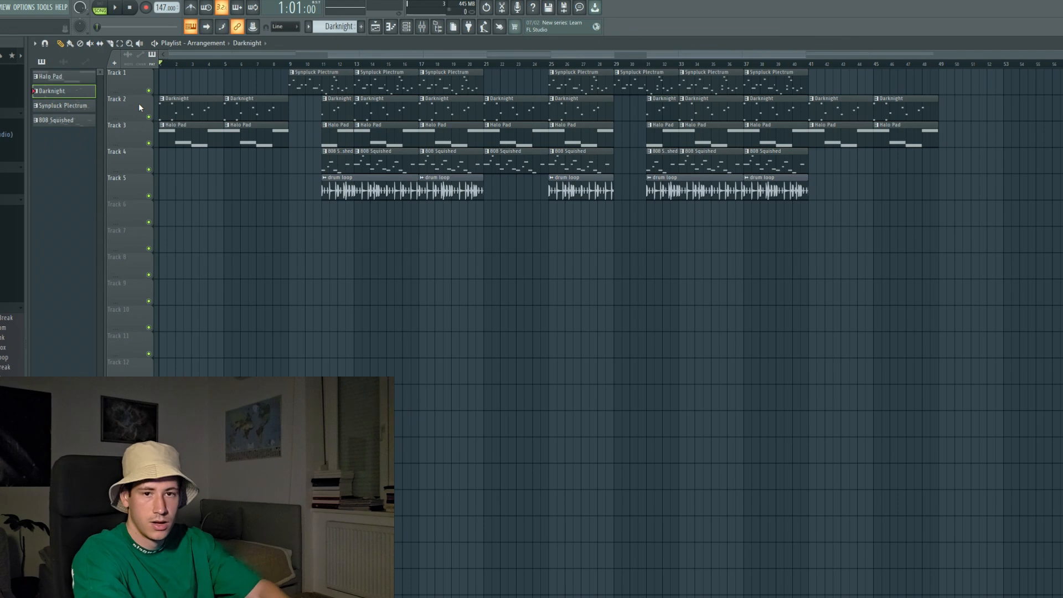
{"action": "key", "text": "space"}
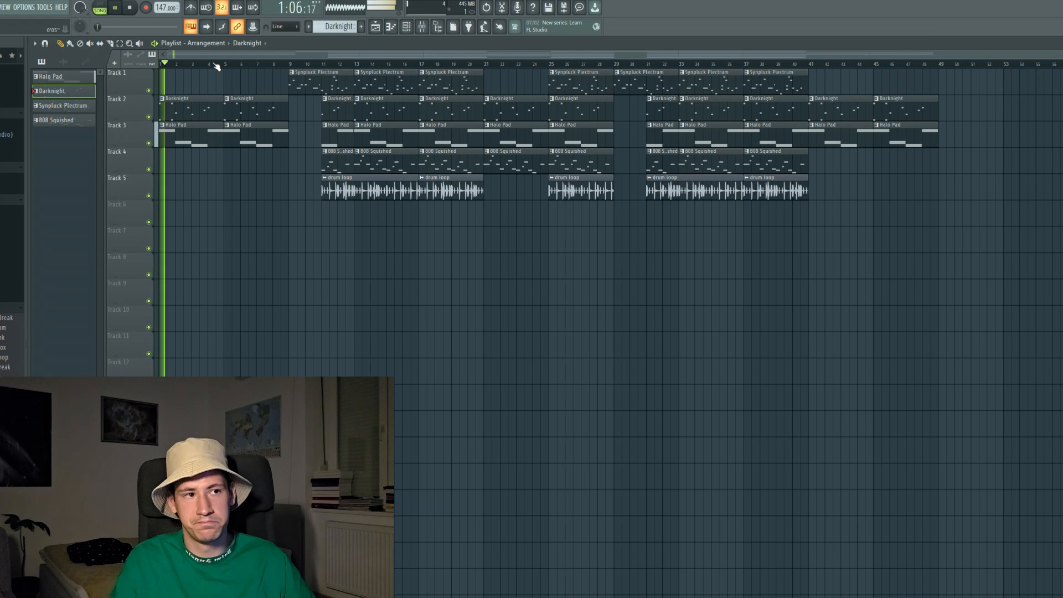
{"action": "key", "text": "space"}
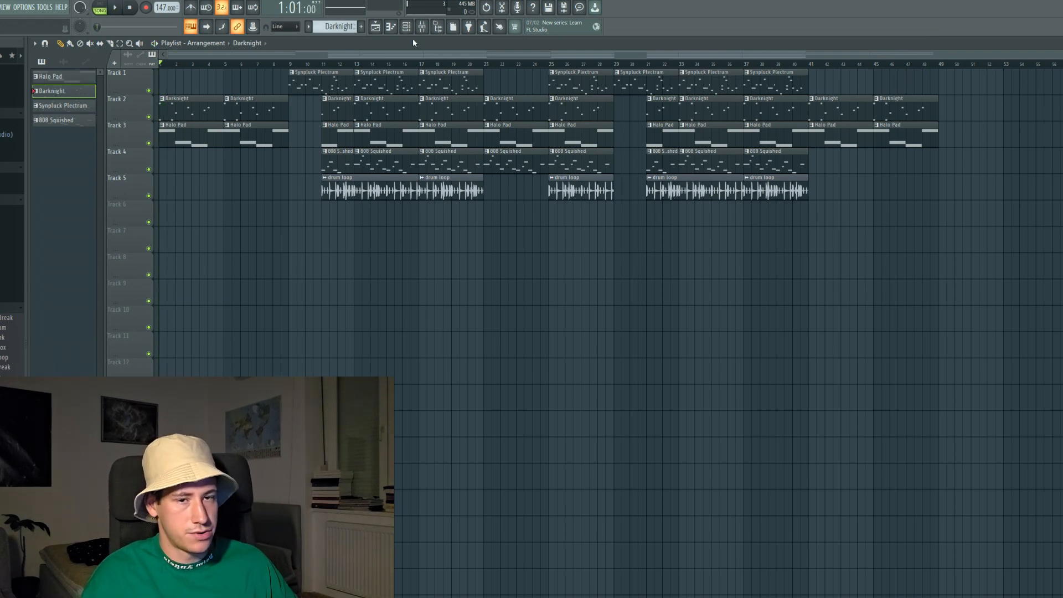
Open the mixer to go over the inserts and Insert 3's Fruity Reeverb 2, and close all the extra windows over the playlist.
{"action": "left_click", "coordinate": [425, 31]}
{"action": "left_click", "coordinate": [426, 31]}
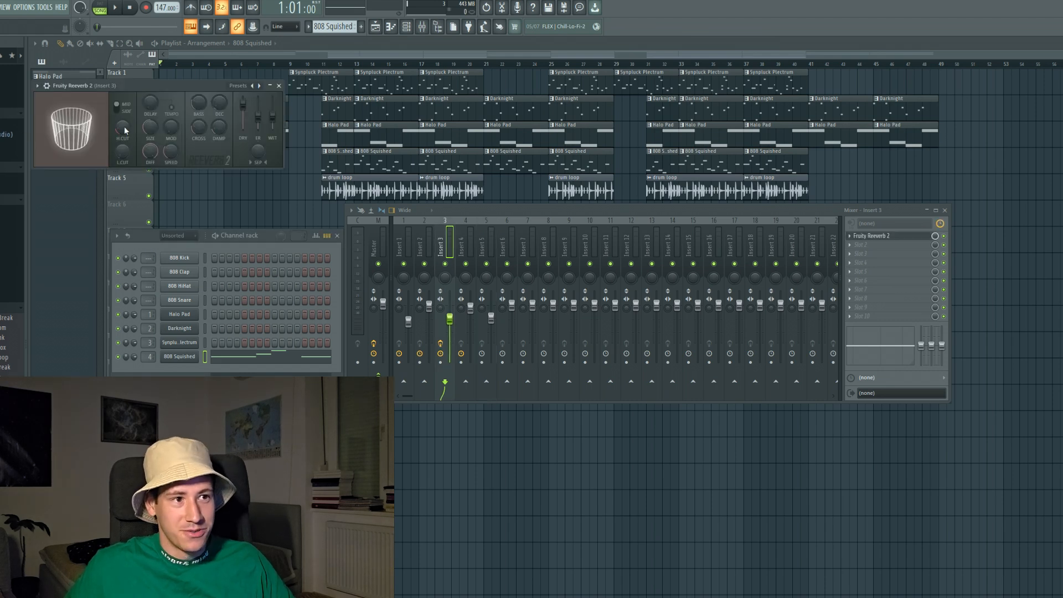
{"action": "key", "text": "F12"}
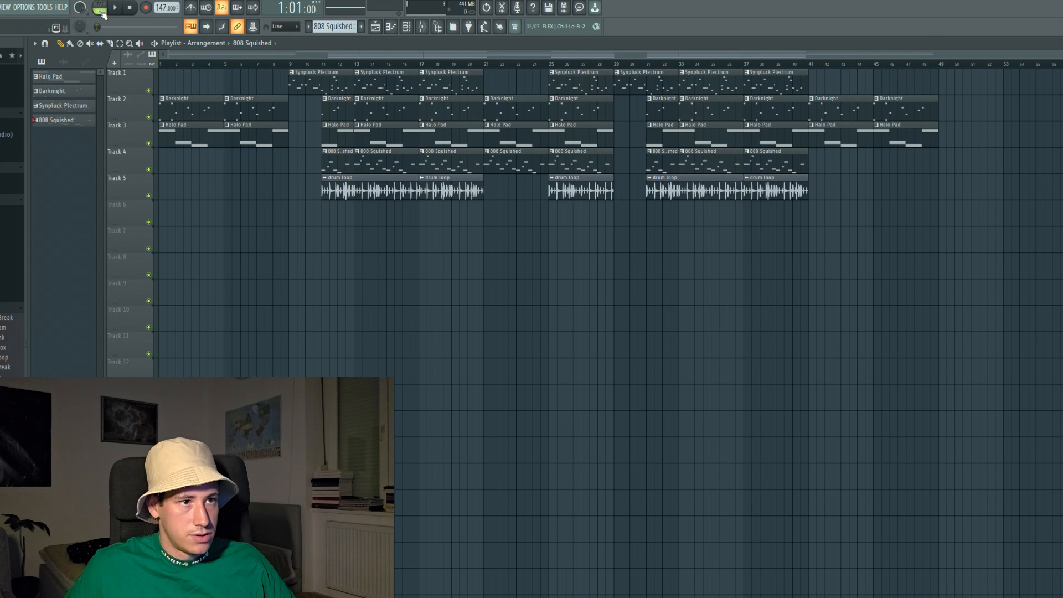